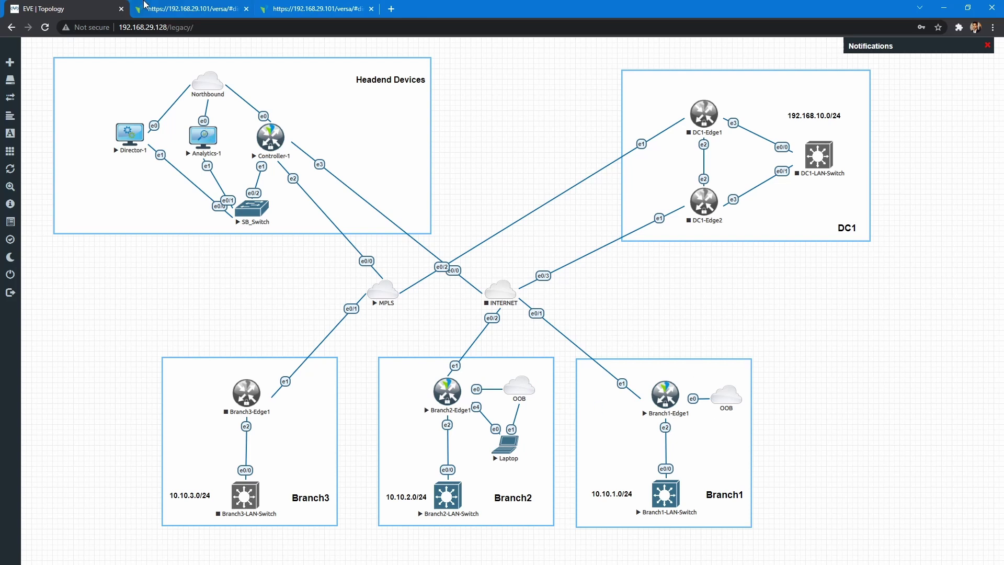
Switch to the Versa Director Templates list showing Template-Branch-Edge1-INET
click(176, 6)
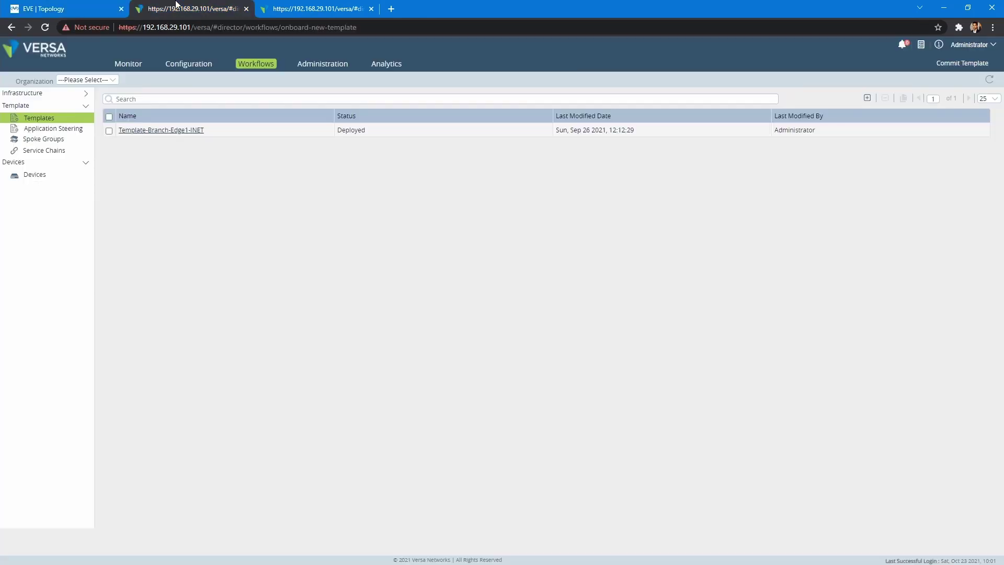
Review Template-Branch-Edge1-INET's interfaces and LAN interfaces, then exit without saving
click(152, 131)
click(170, 130)
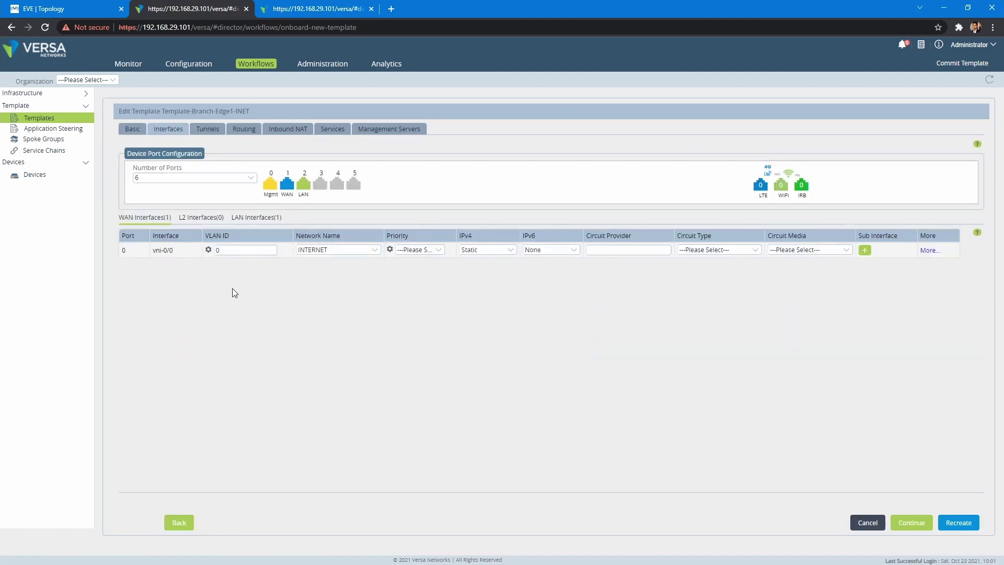
click(259, 218)
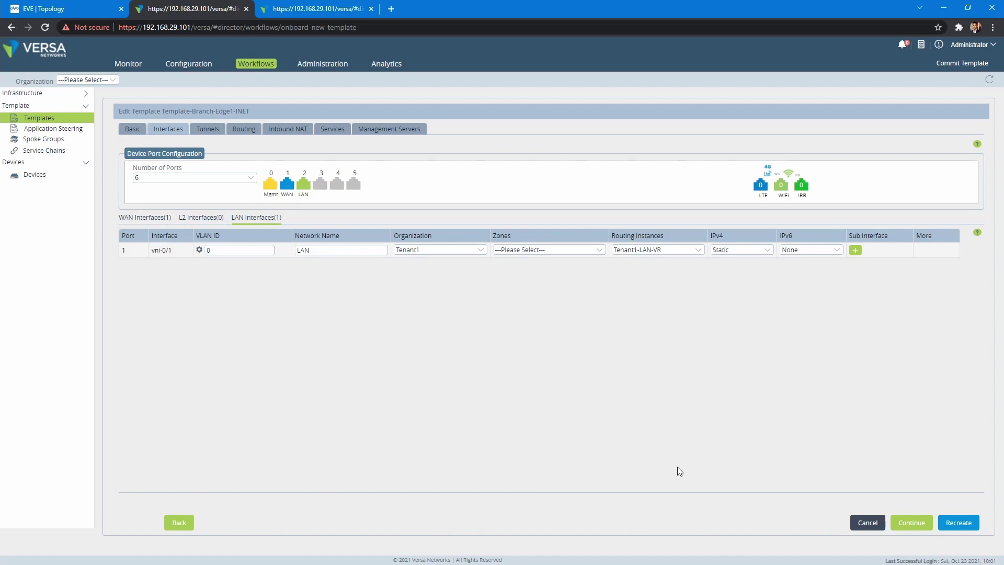
click(864, 525)
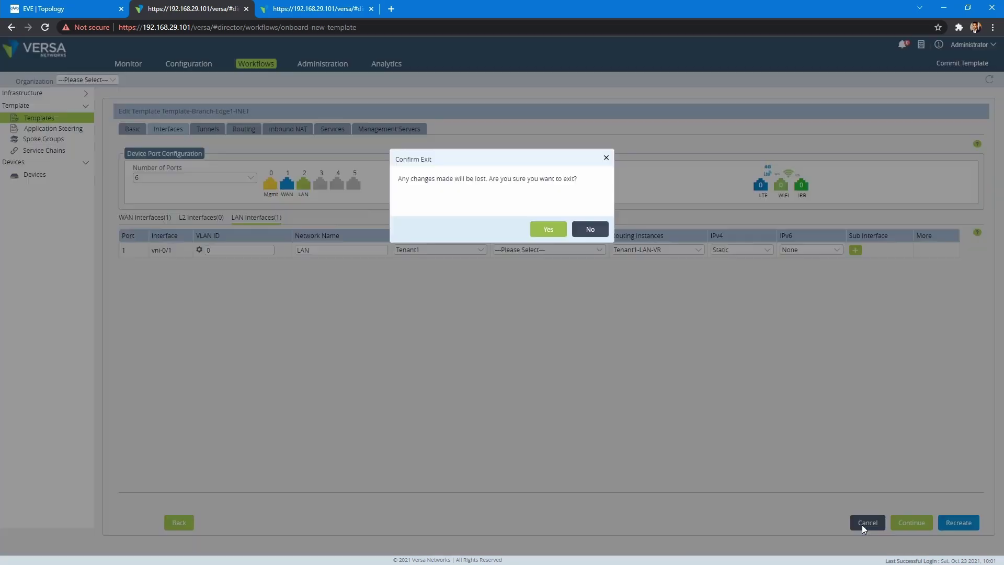
click(544, 230)
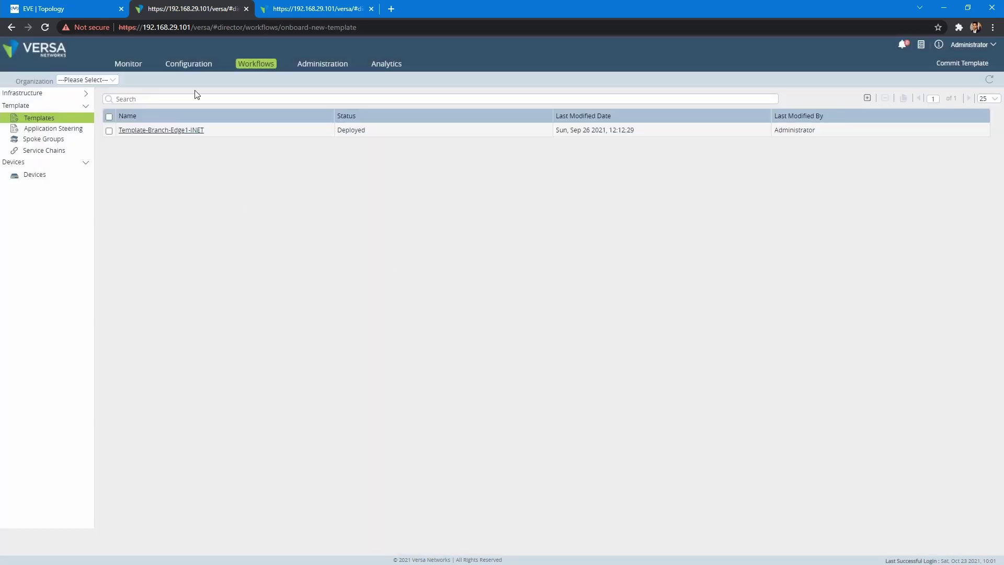
Inspect the DG-Branch-Edge1-INET device group settings and close it unchanged
click(190, 64)
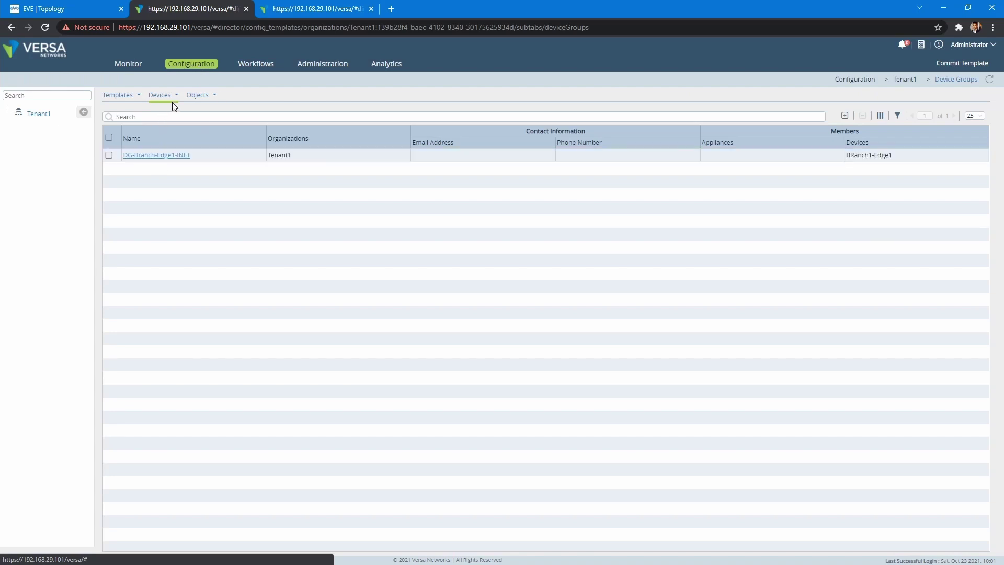
click(163, 156)
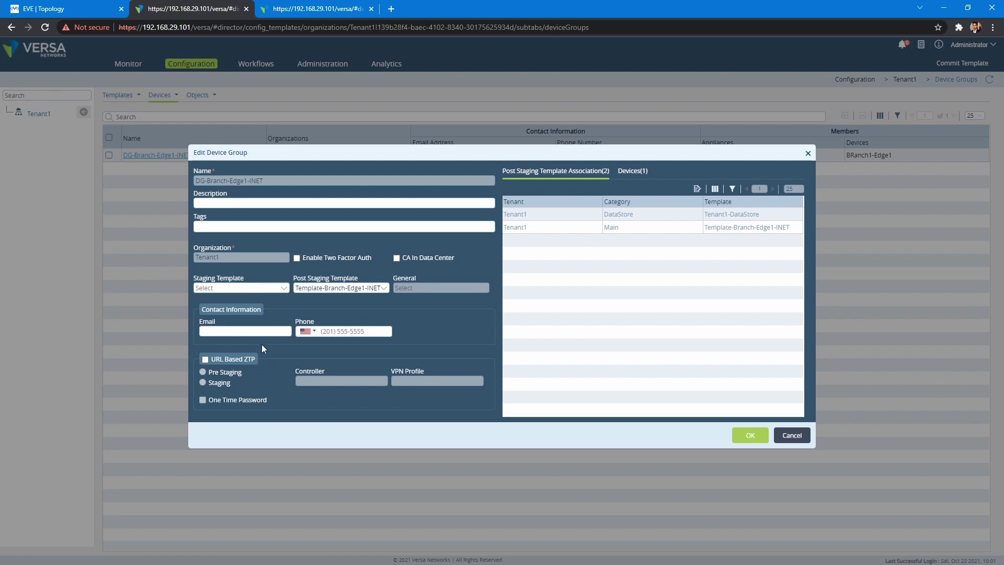
click(789, 436)
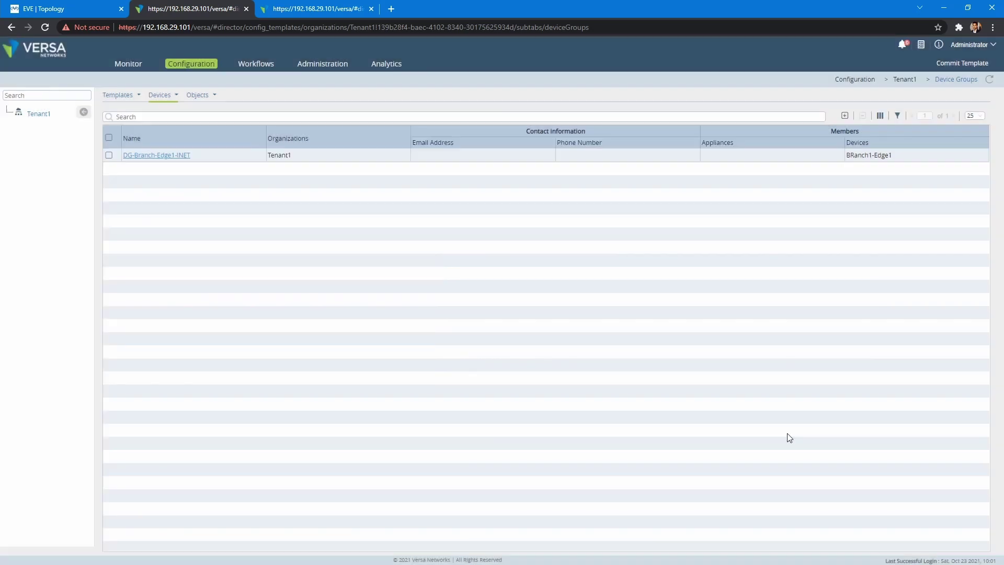
Start device group DG-Branch-Edge1-INET-URL-ZTP for Tenant1 with post staging template Template-Branch-Edge1-INET
click(846, 116)
click(361, 180)
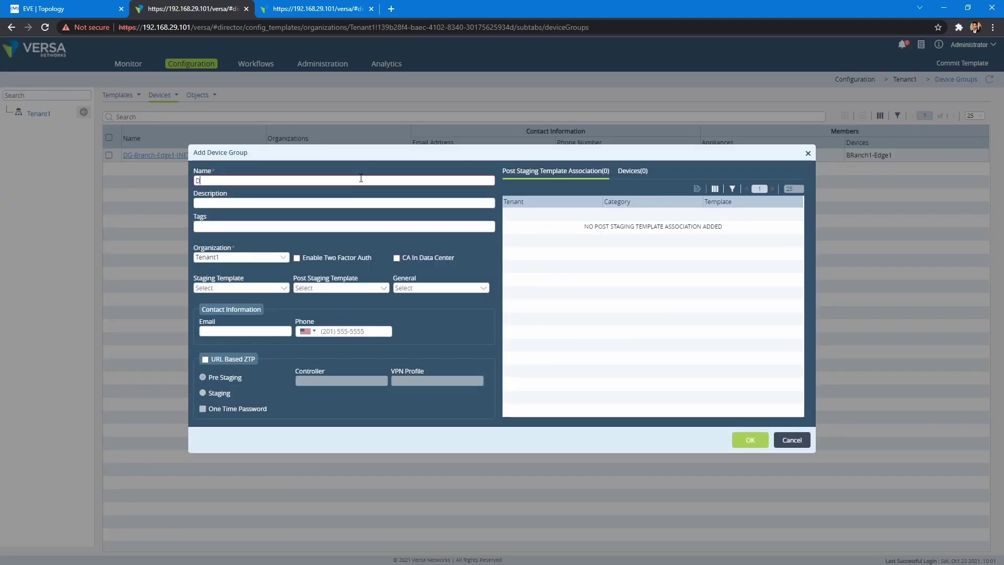
text(DG-Branch-Edge1-INET-URL-ZTP)
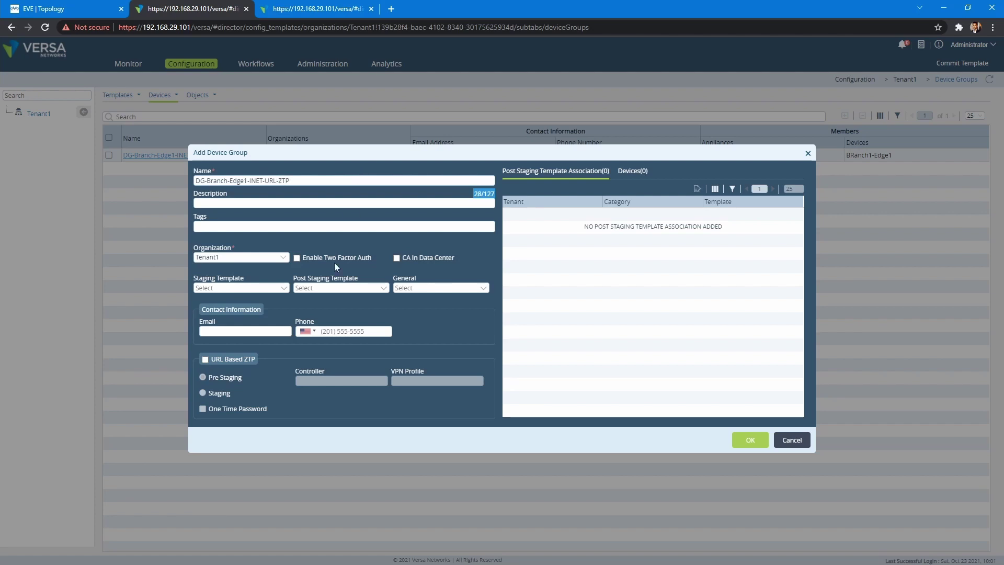
click(281, 258)
click(261, 276)
click(361, 289)
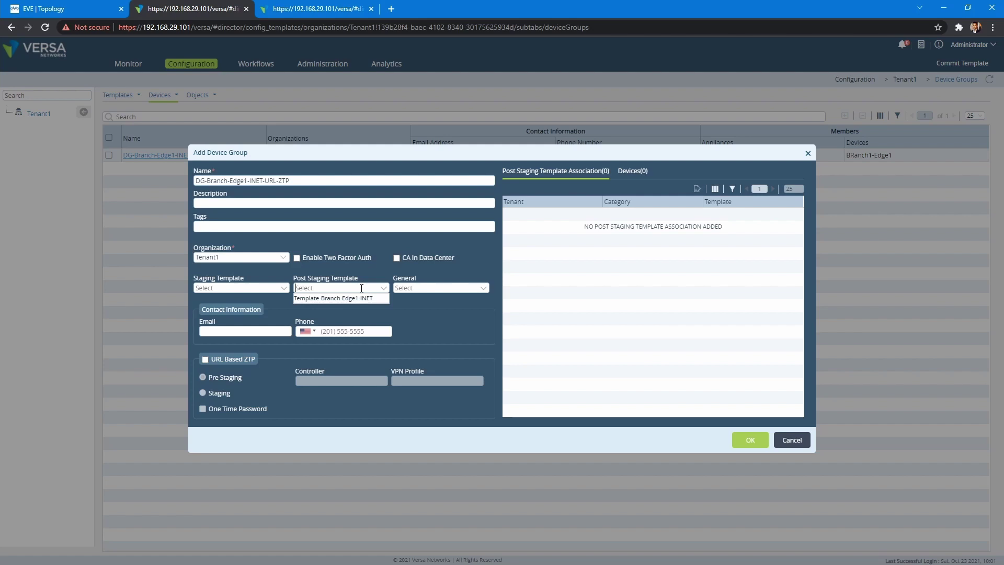
click(335, 298)
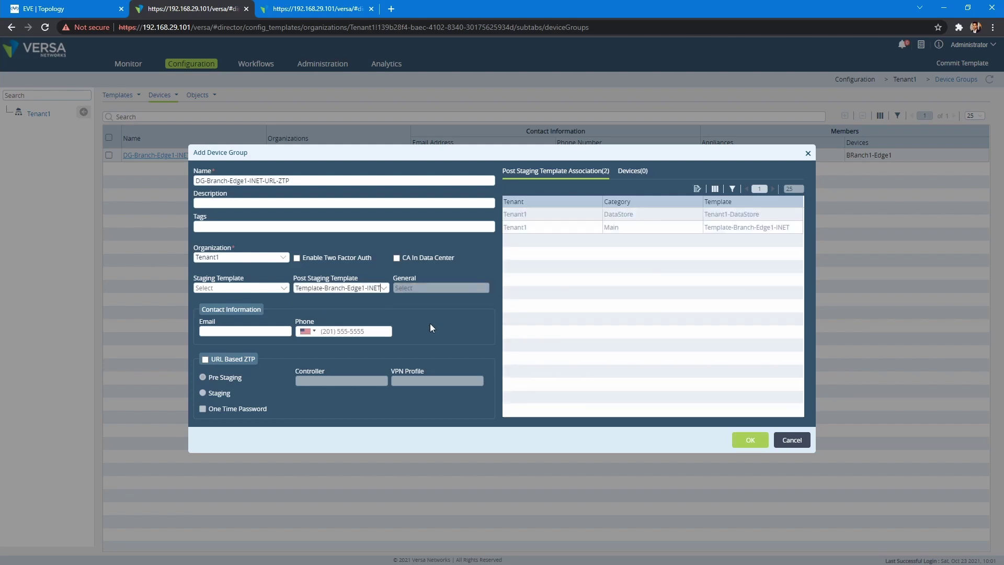
Enable URL-based ZTP via Controller-1 with the INTERNET-Controller-1 VPN profile and save the group
click(204, 359)
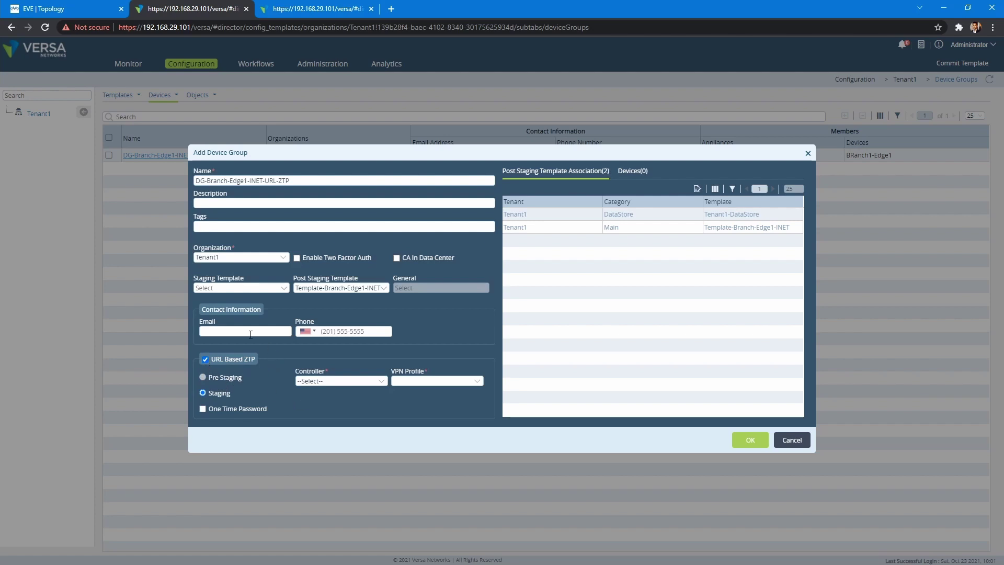
click(362, 379)
click(337, 398)
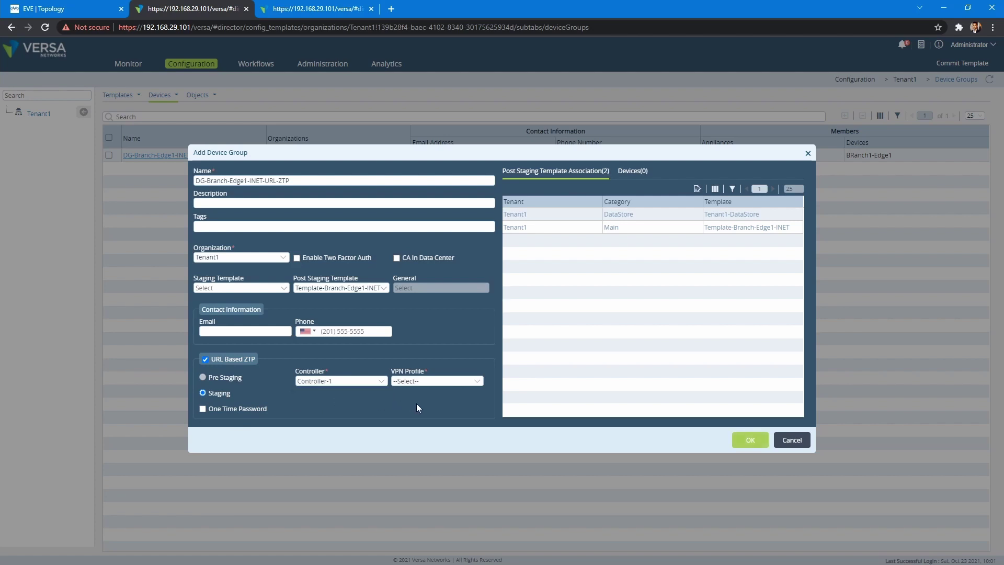
key(ctrl+1)
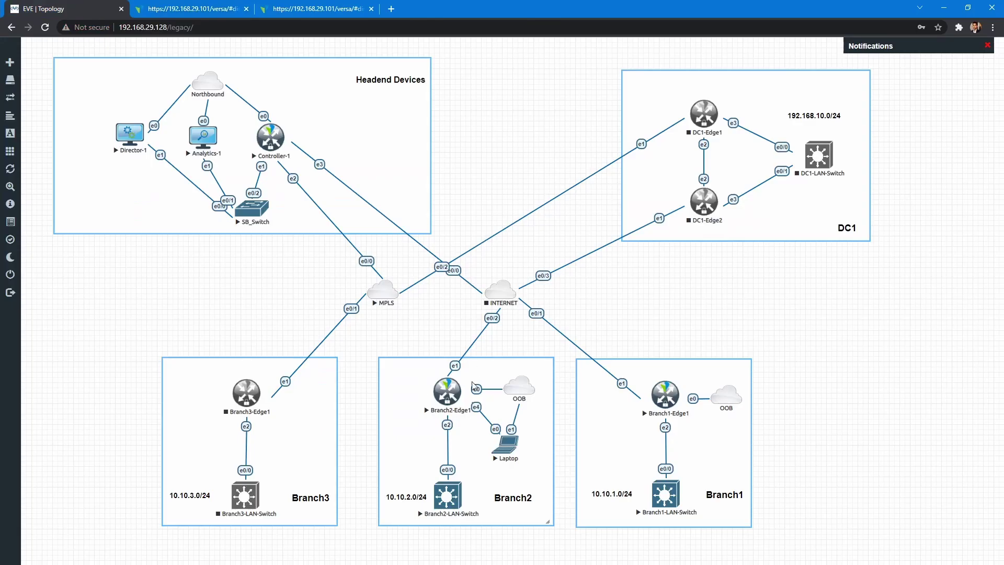
key(ctrl+2)
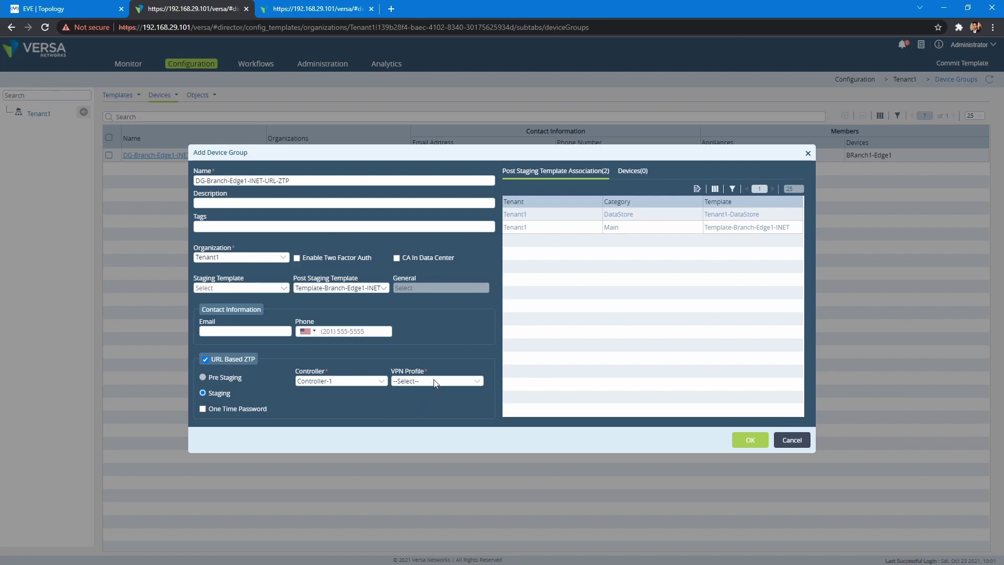
click(434, 383)
click(407, 400)
click(751, 440)
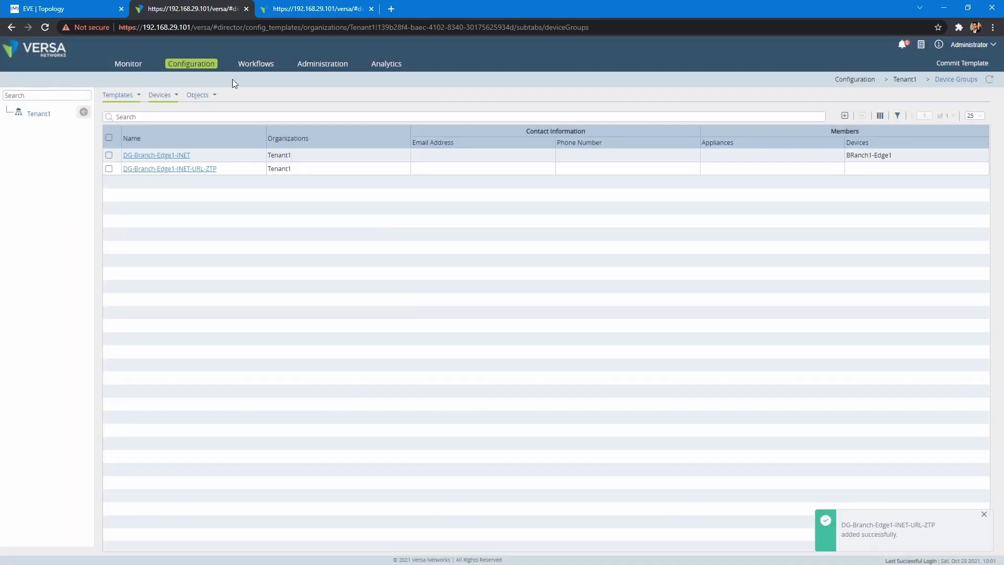
Add device Branch2-Edge1 for Tenant1 with serial SRBR2 in group DG-Branch-Edge1-INET-URL-ZTP
click(256, 64)
click(52, 163)
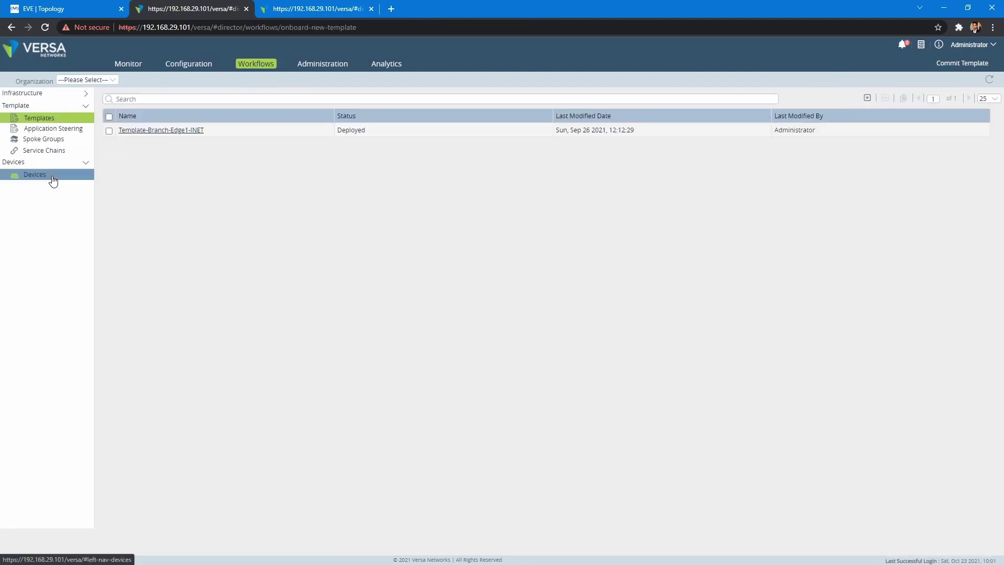
click(50, 179)
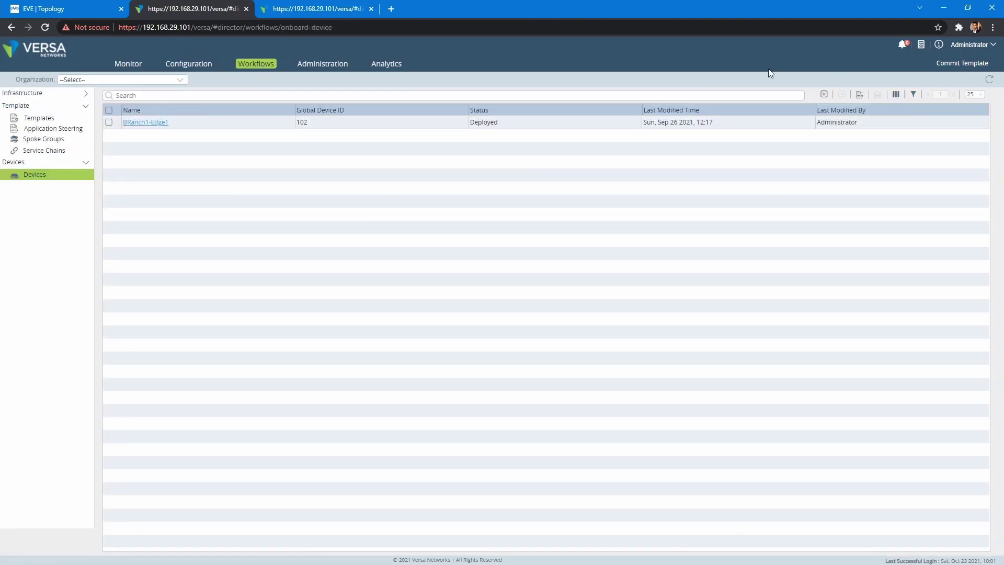
click(824, 95)
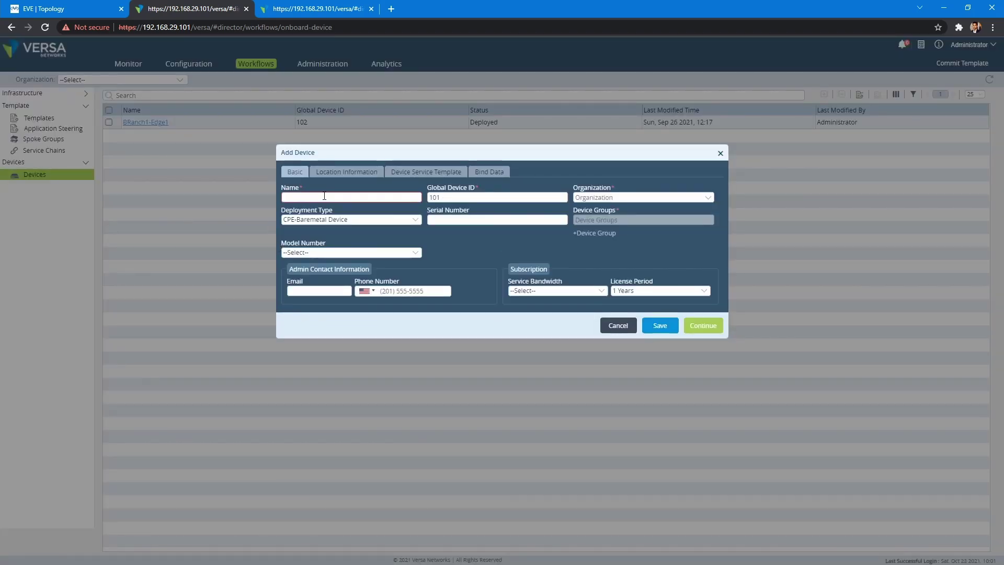
text(Branch)
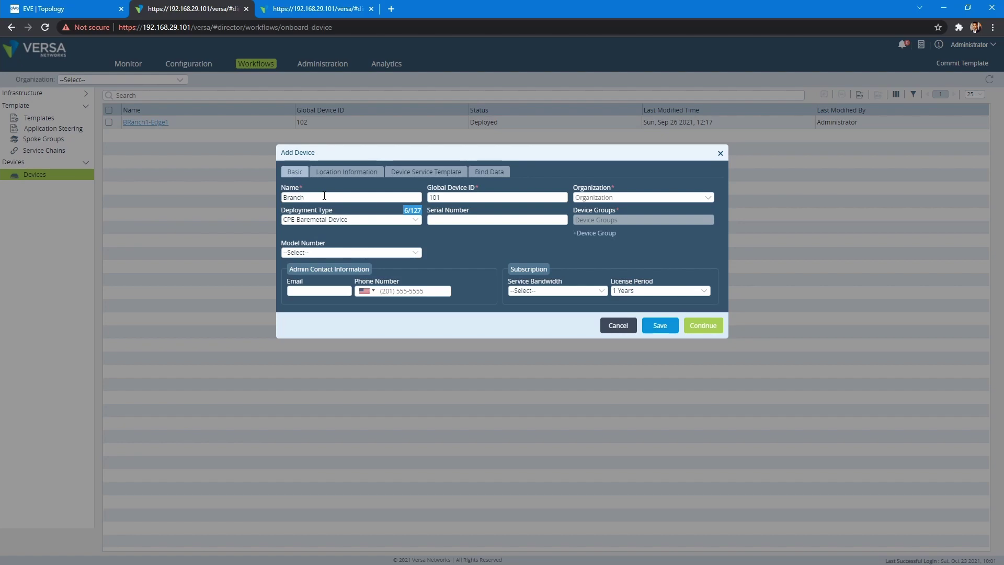
text(2-Edge1)
click(636, 200)
click(608, 209)
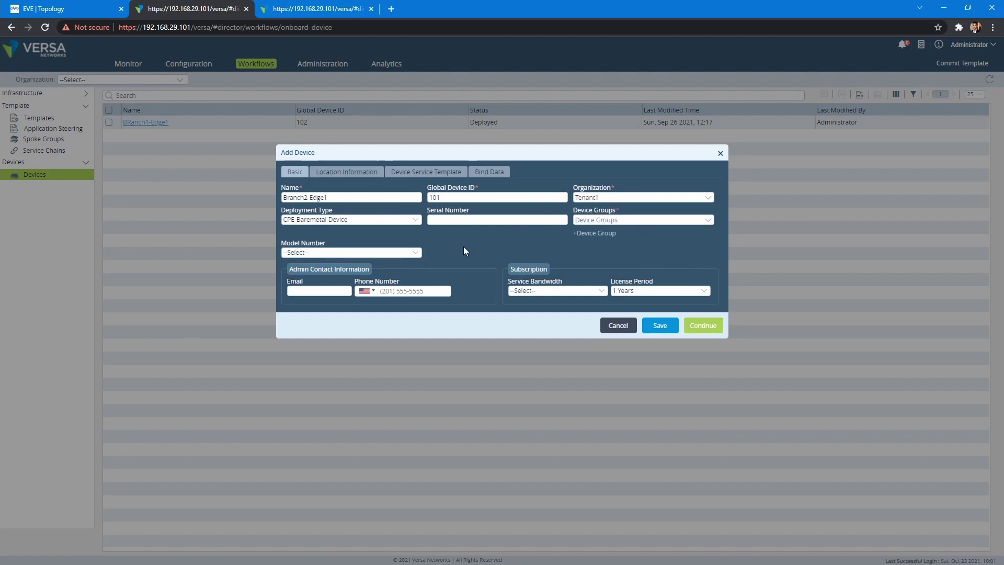
click(457, 217)
text(SRBR2)
click(710, 222)
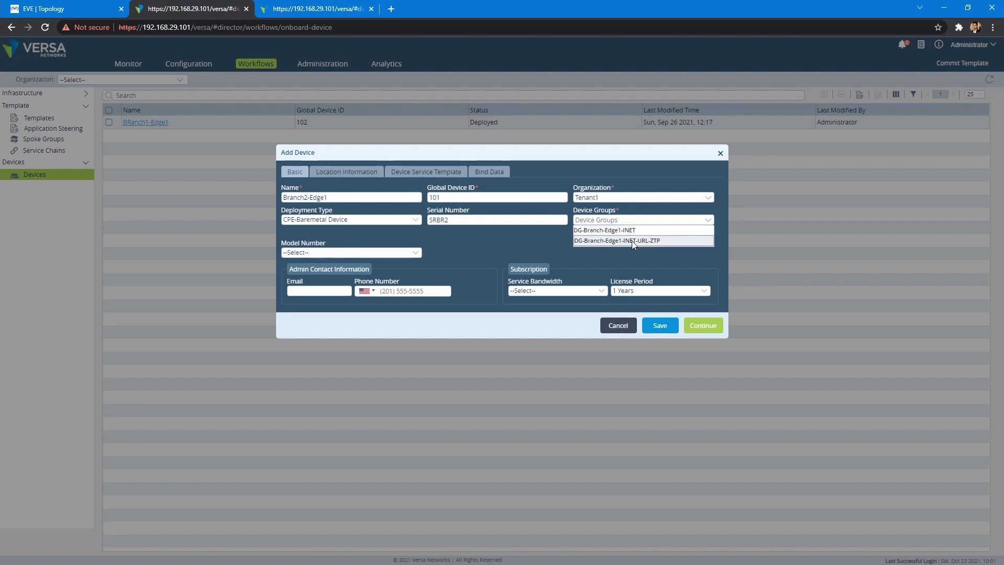
click(632, 241)
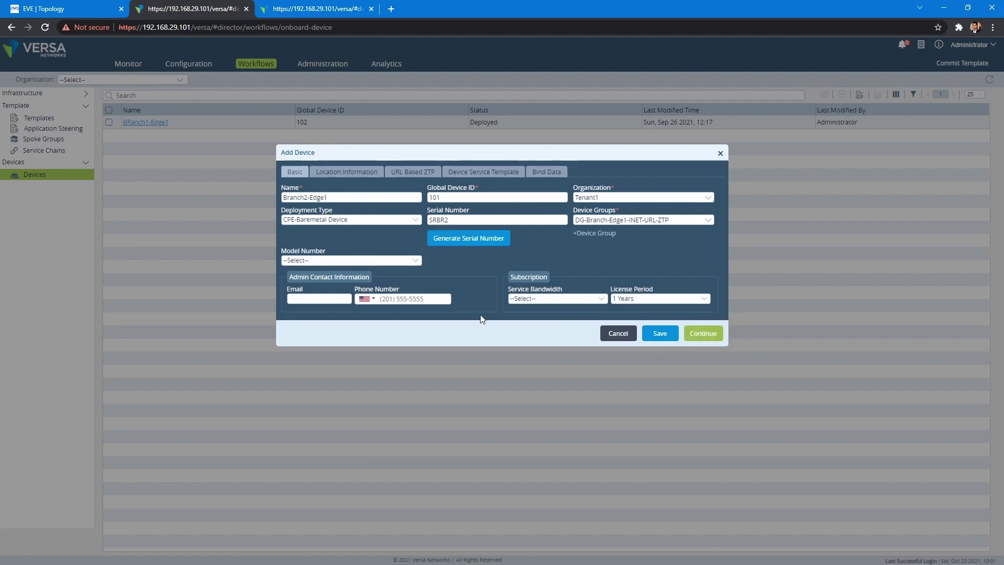
Set the device location to India with looked-up coordinates, then view the Appliances list
click(707, 335)
click(523, 235)
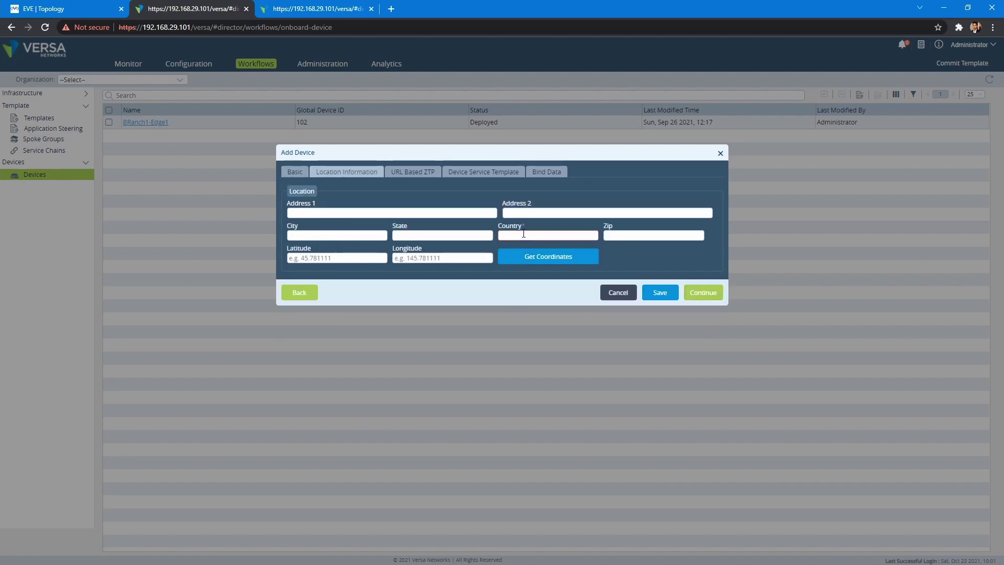
text(India)
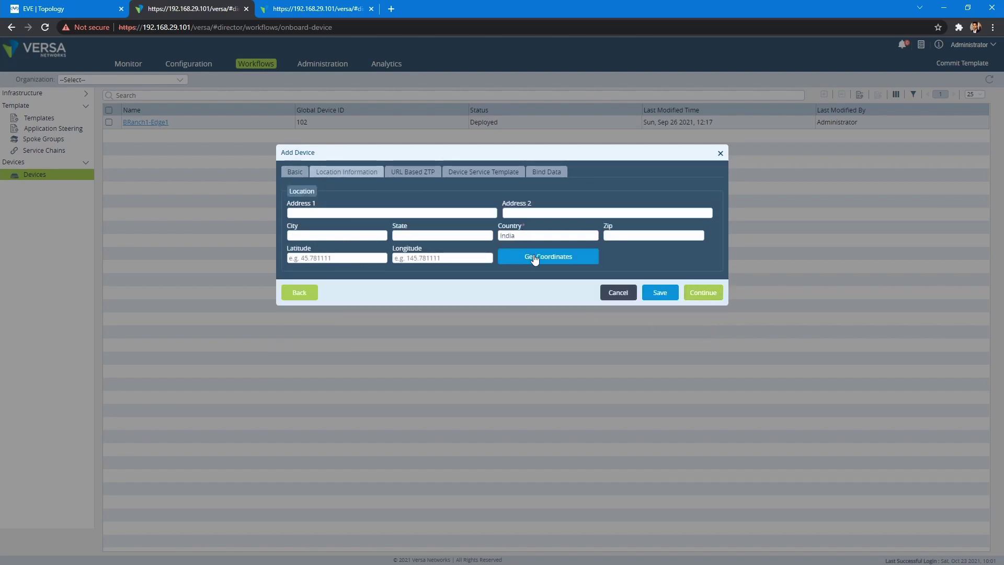
click(528, 255)
click(708, 297)
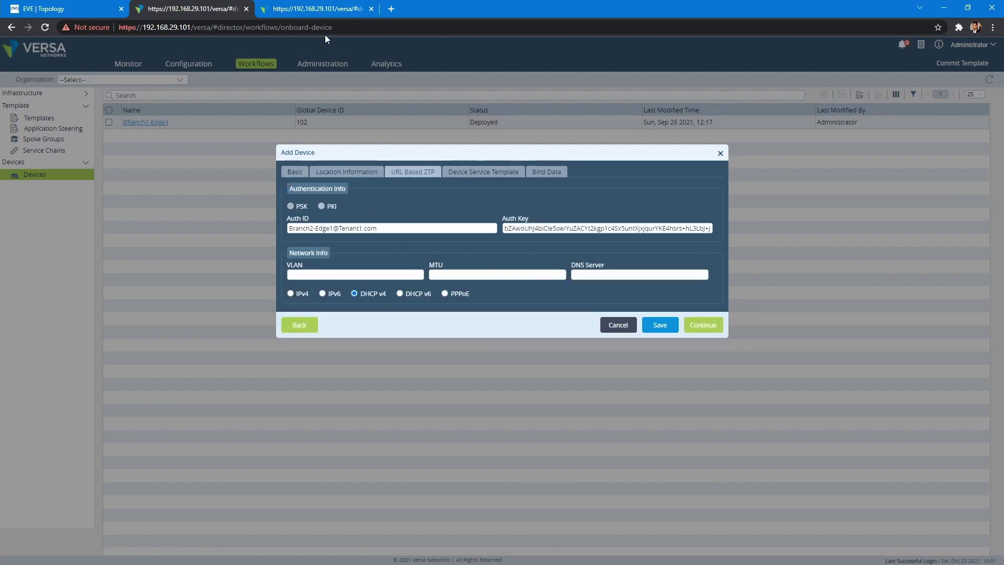
click(316, 9)
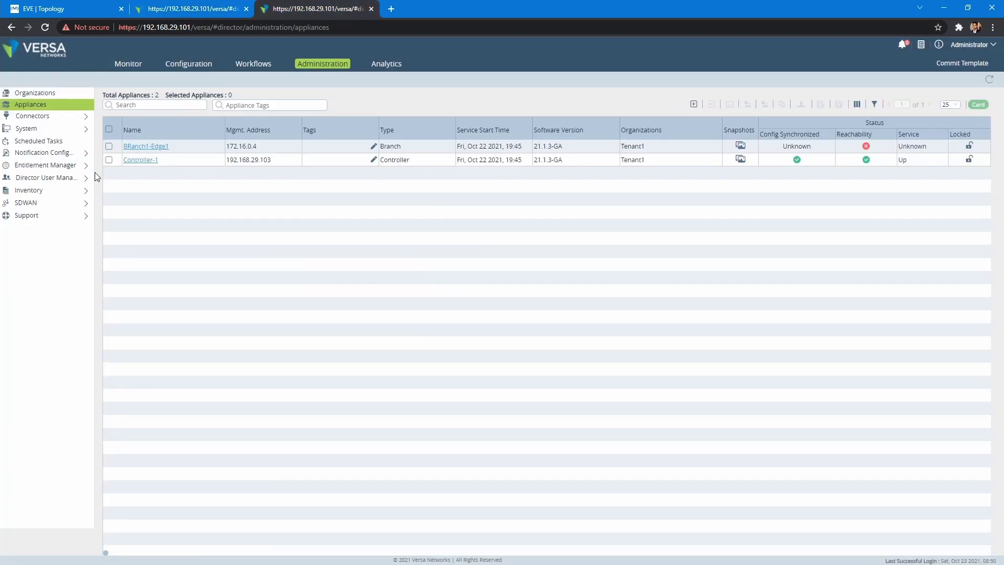
Check the existing BRanch1-Edge1 device, then return to Branch2-Edge1's URL-based ZTP form
click(254, 63)
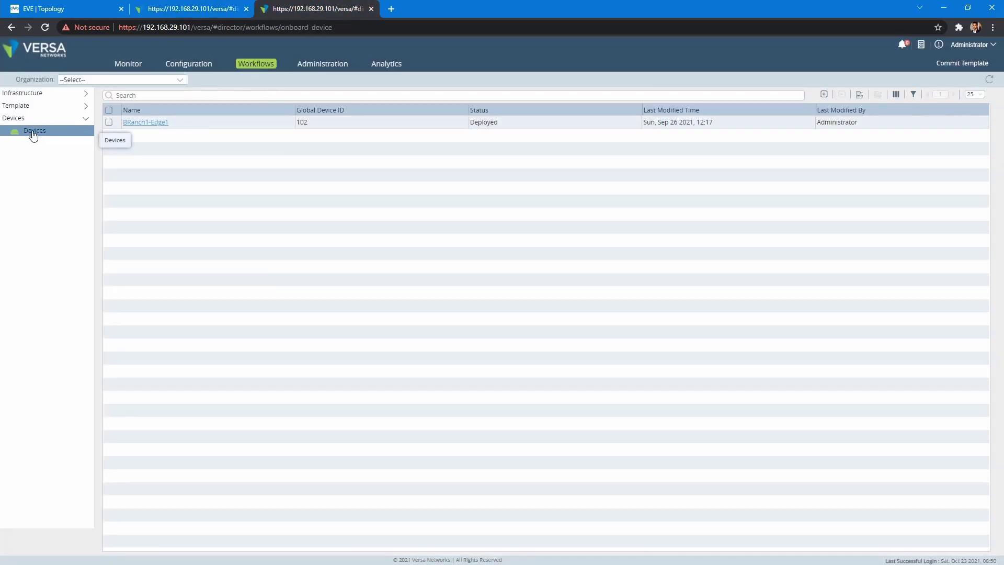
click(146, 122)
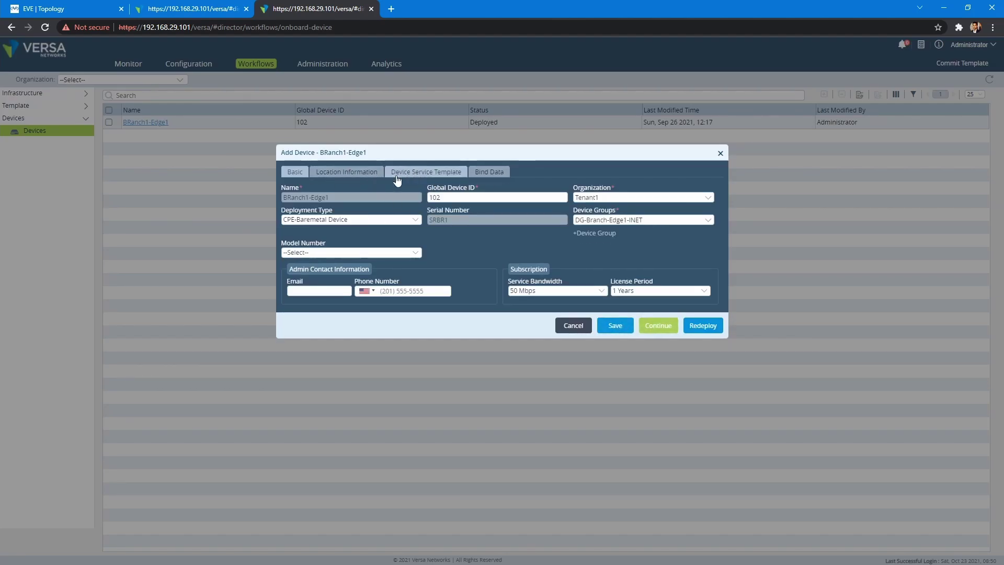
click(189, 11)
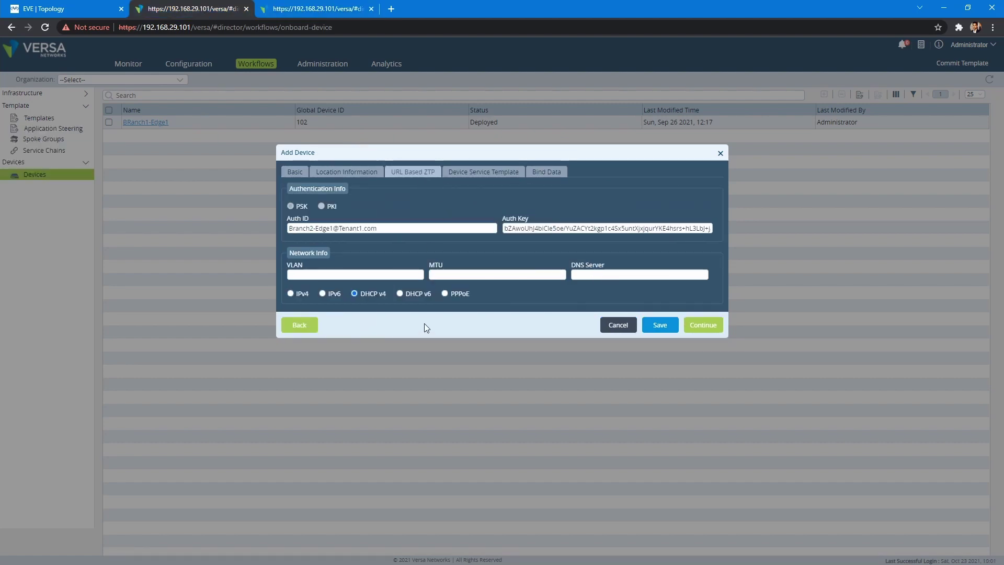
Copy the Branch2-Edge1 Auth ID and Auth Key values
triple_click(300, 230)
drag(688, 229, 486, 254)
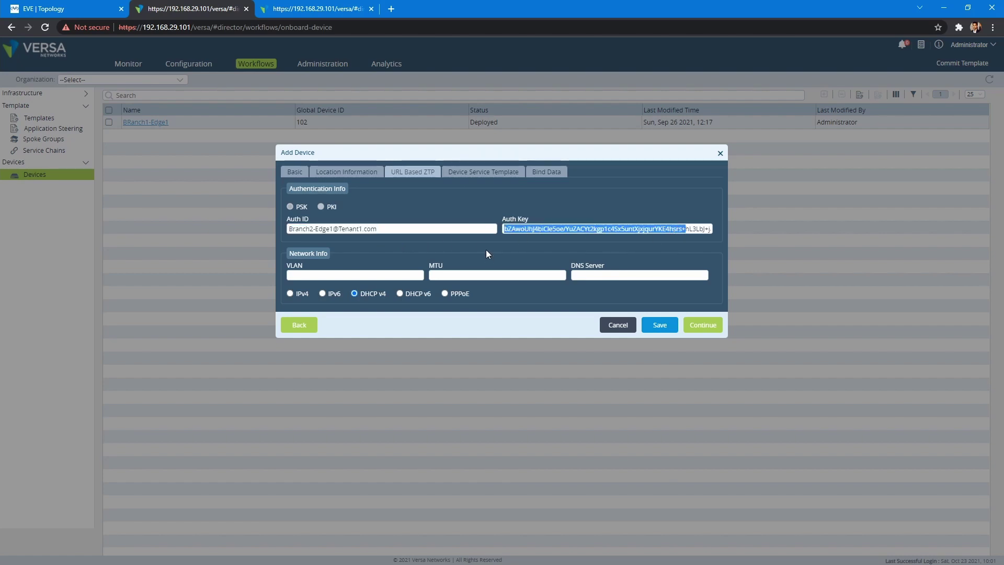
click(504, 314)
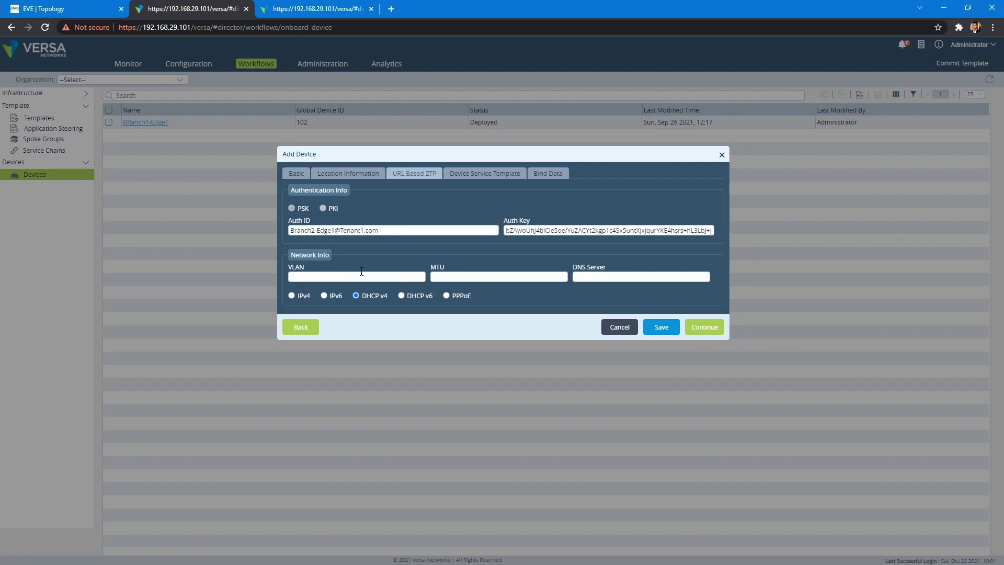
Set static IPv4 192.168.100.2/24 with gateway 192.168.100.254
click(292, 297)
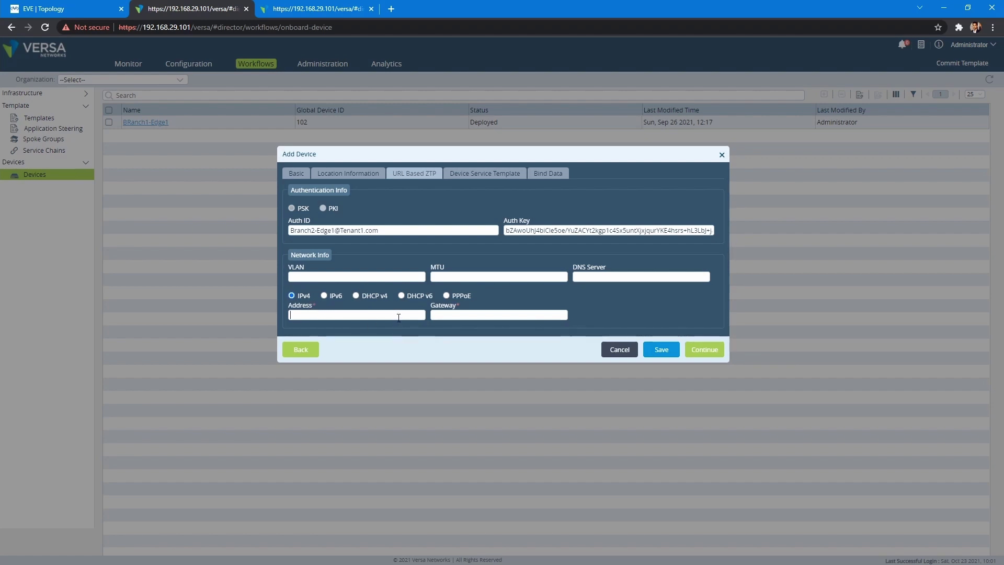
click(349, 313)
text(192.168.100)
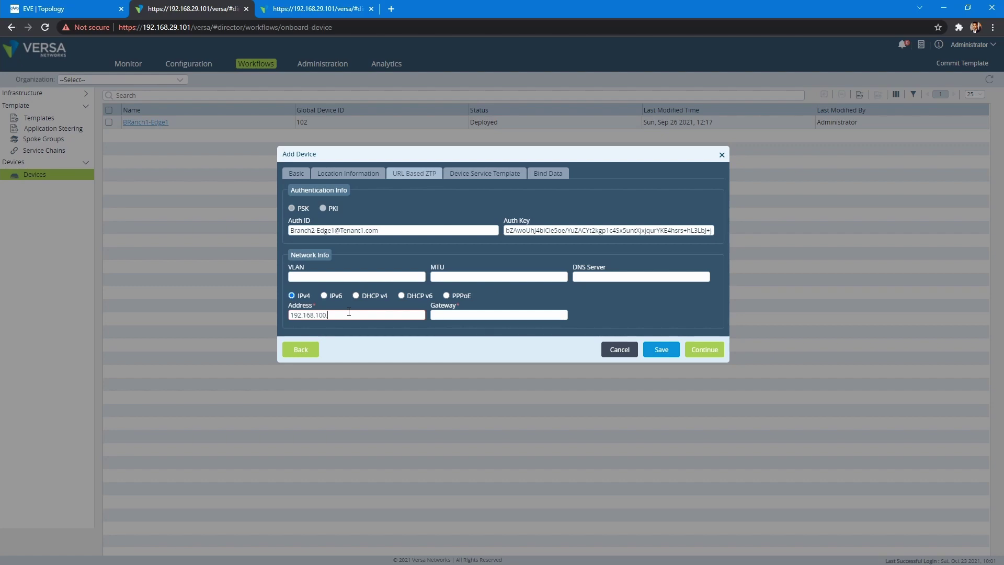
text(.2/24)
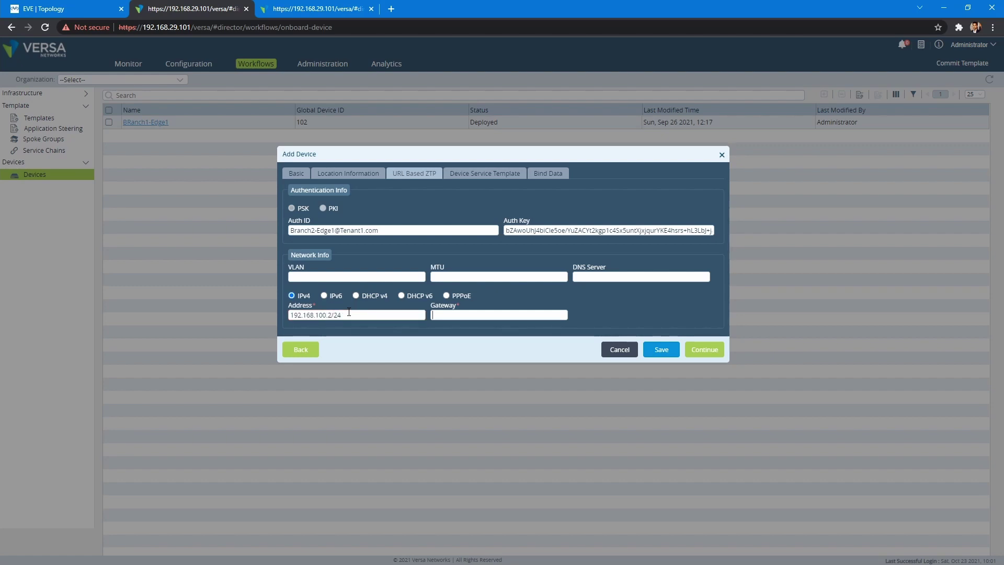
text(192.168)
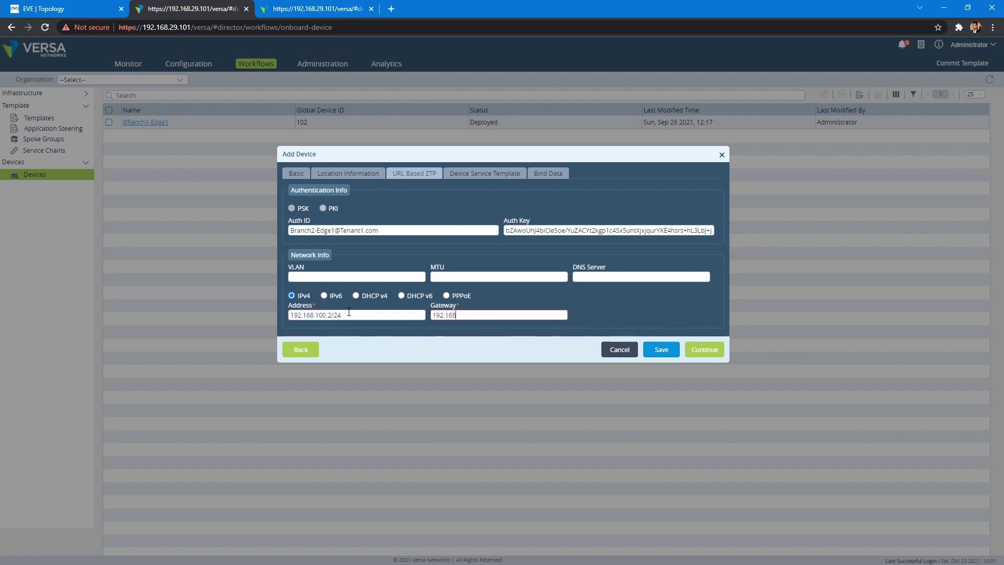
text(.100.254)
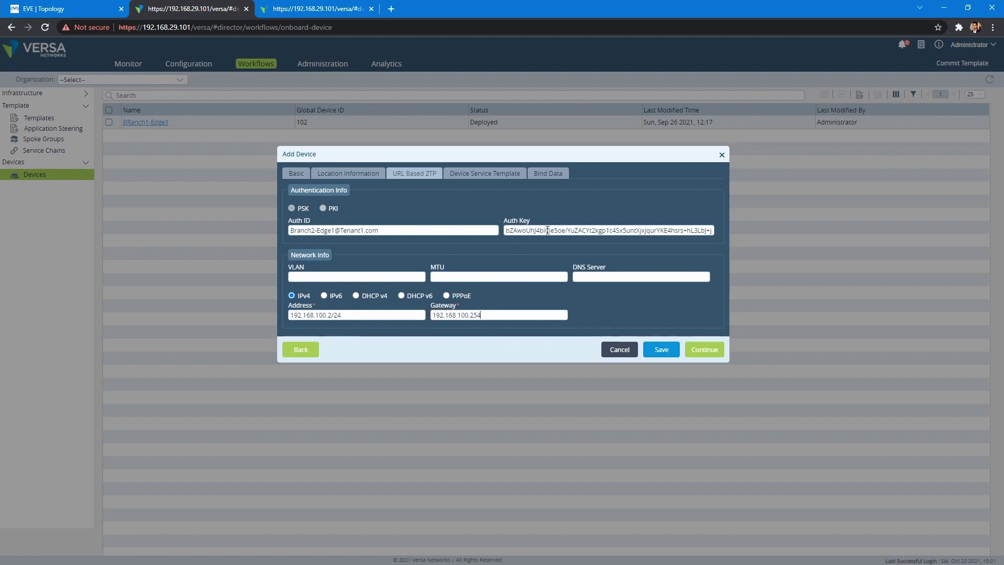
click(486, 173)
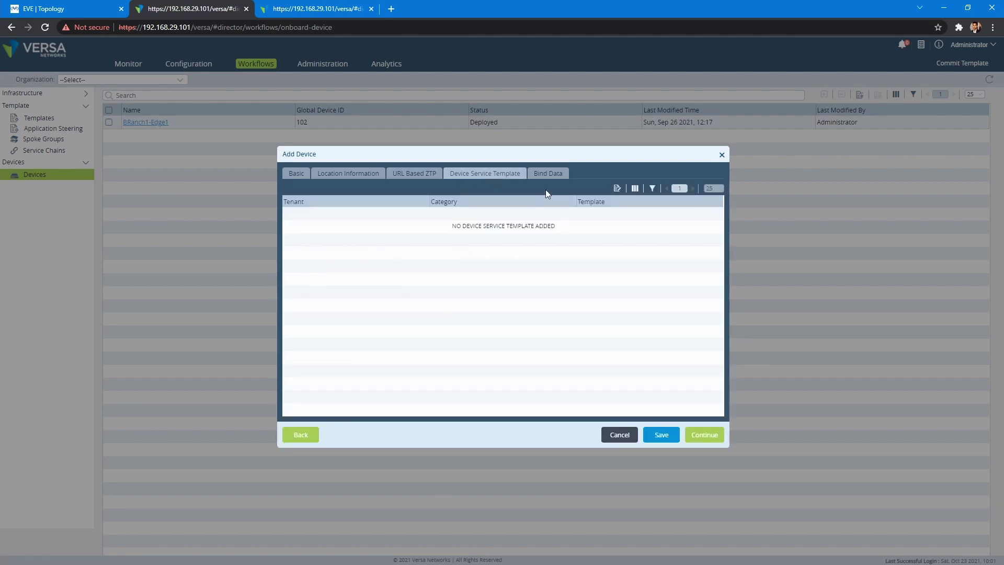
Bind INTERNET 192.168.100.2/24, LAN 10.10.2.1/24, next hop 10.10.2.254, gateway 192.168.100.254, then deploy Branch2-Edge1
click(705, 435)
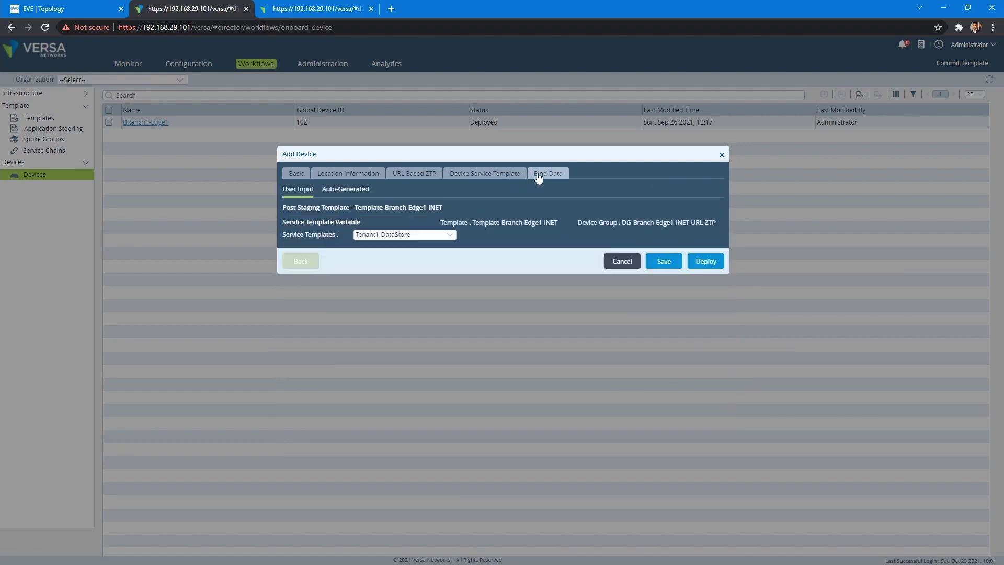
click(306, 245)
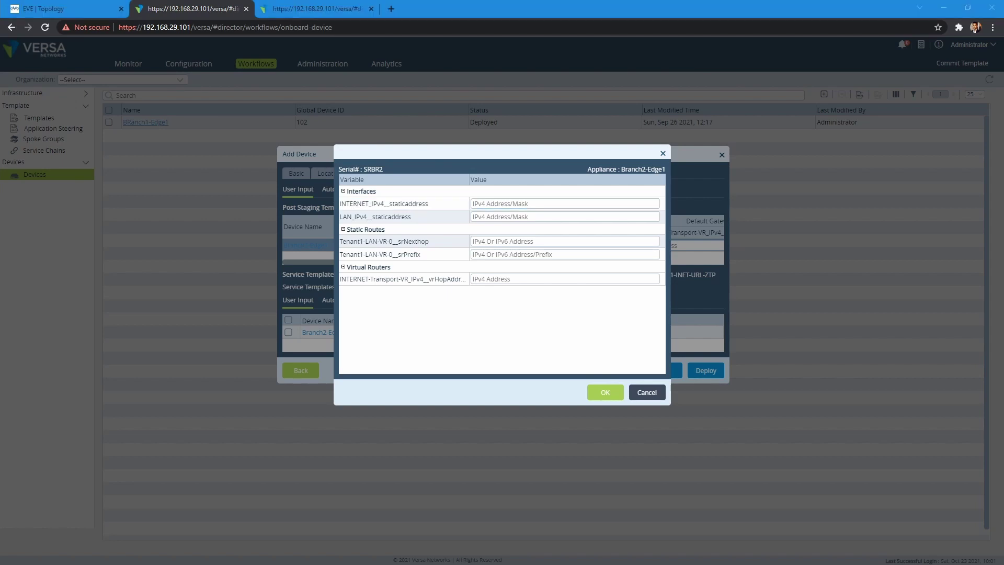
text(192.168.100.2/24)
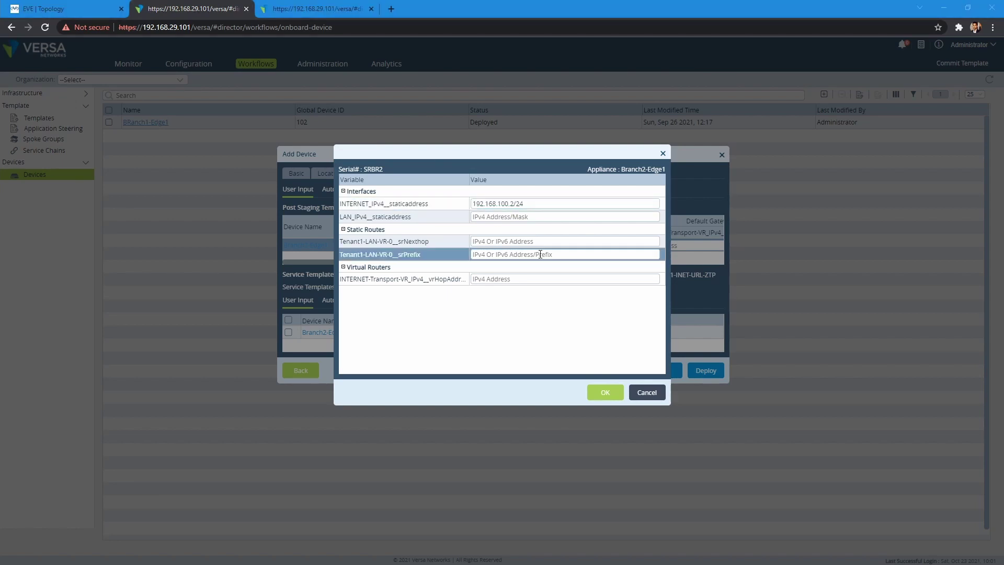
key(Tab)
text(10.10.2.1/24)
key(Tab)
text(10.10.2.254)
key(ctrl+v)
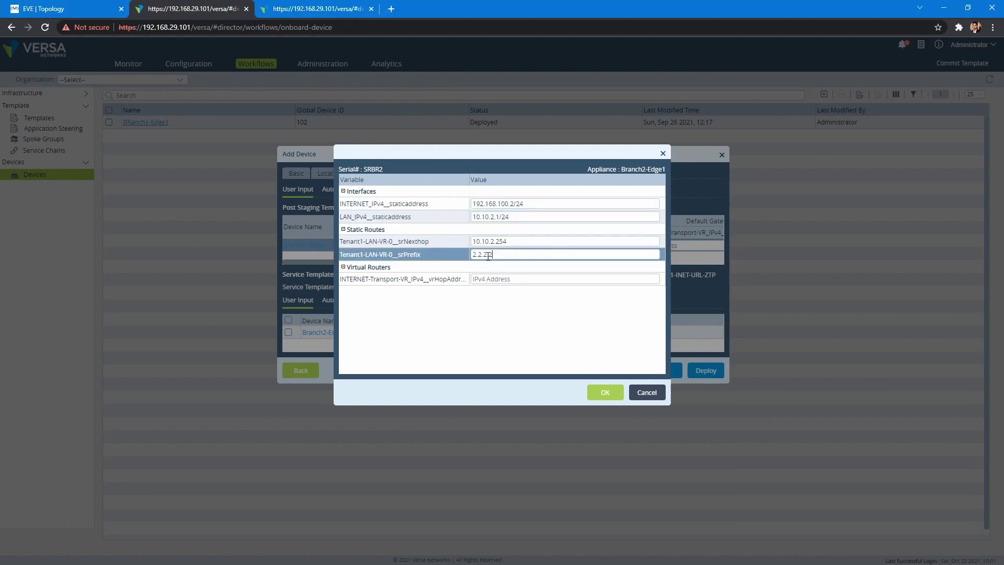
key(Tab)
text(192.168.100.254)
key(Return)
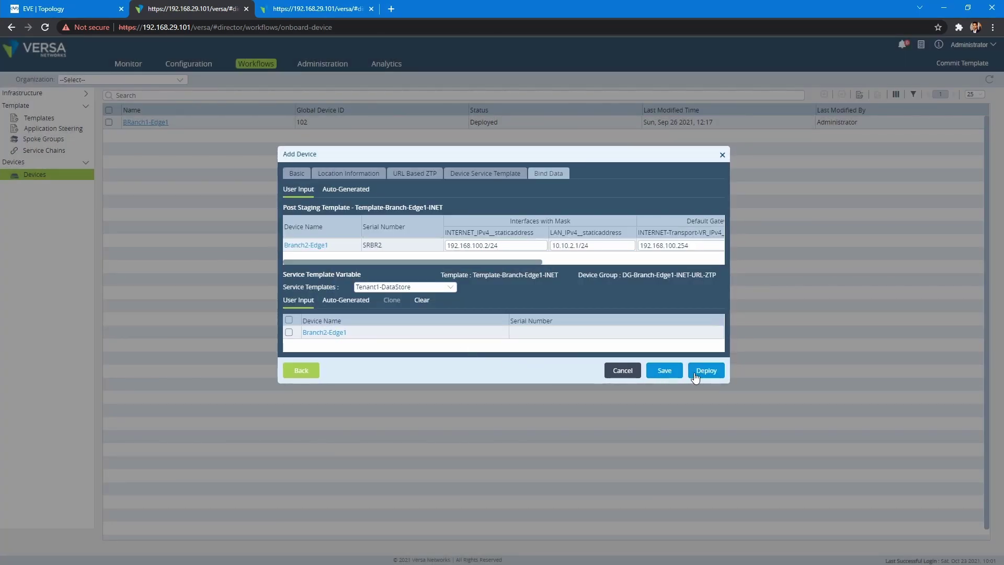
click(695, 372)
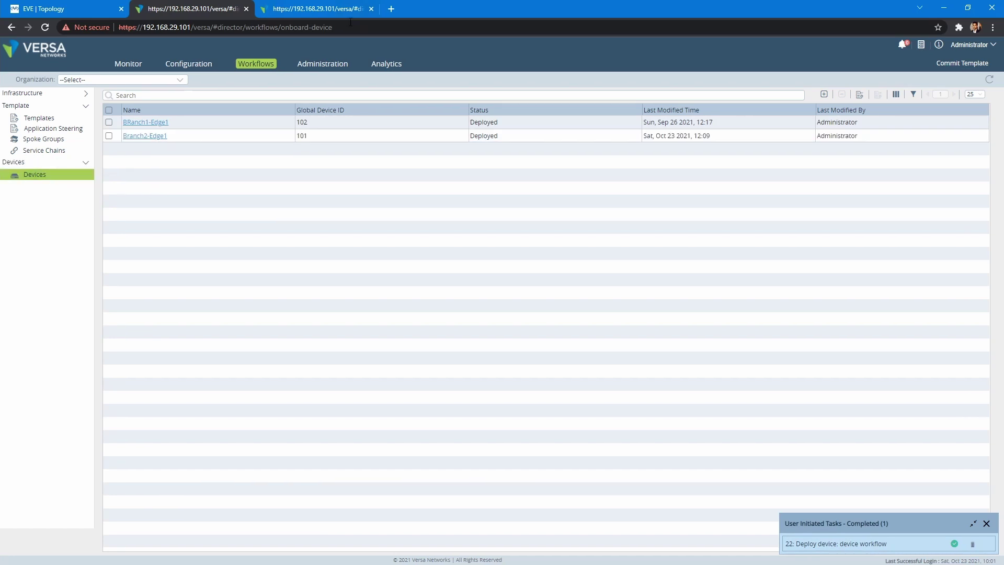
Select Branch2-Edge1 (serial SRBR2, shipped) in Administration's Hardware inventory
click(320, 66)
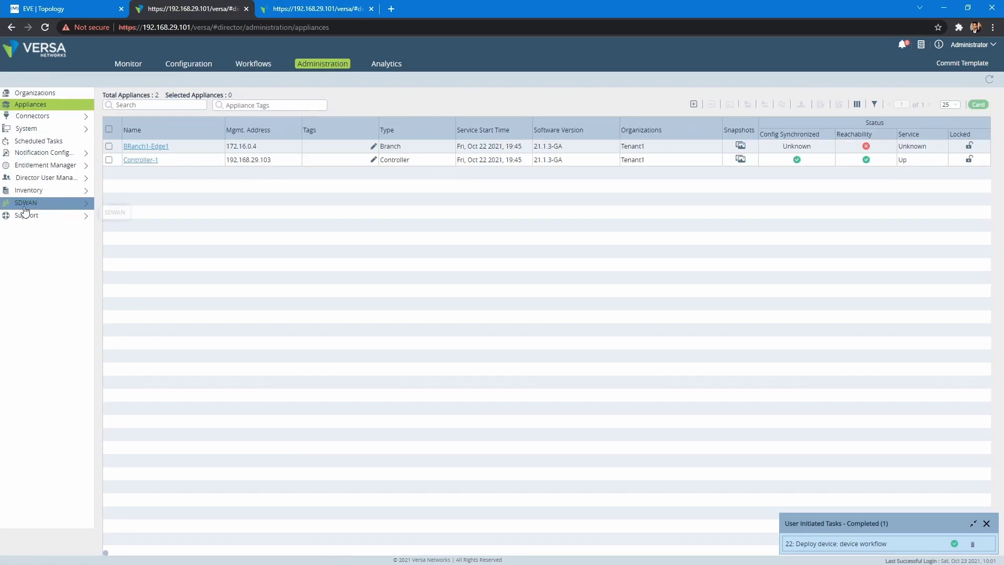
click(32, 191)
click(42, 215)
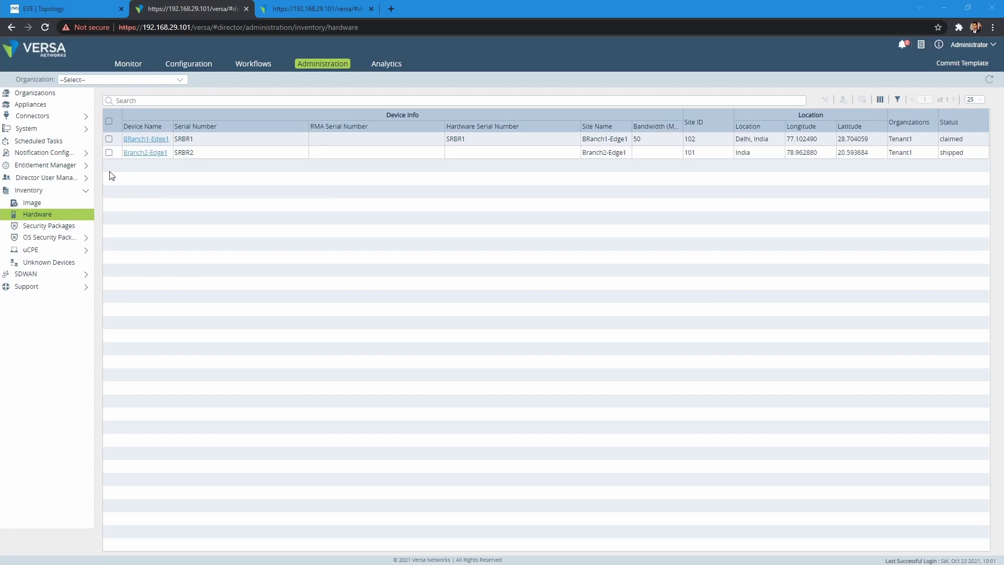
click(109, 152)
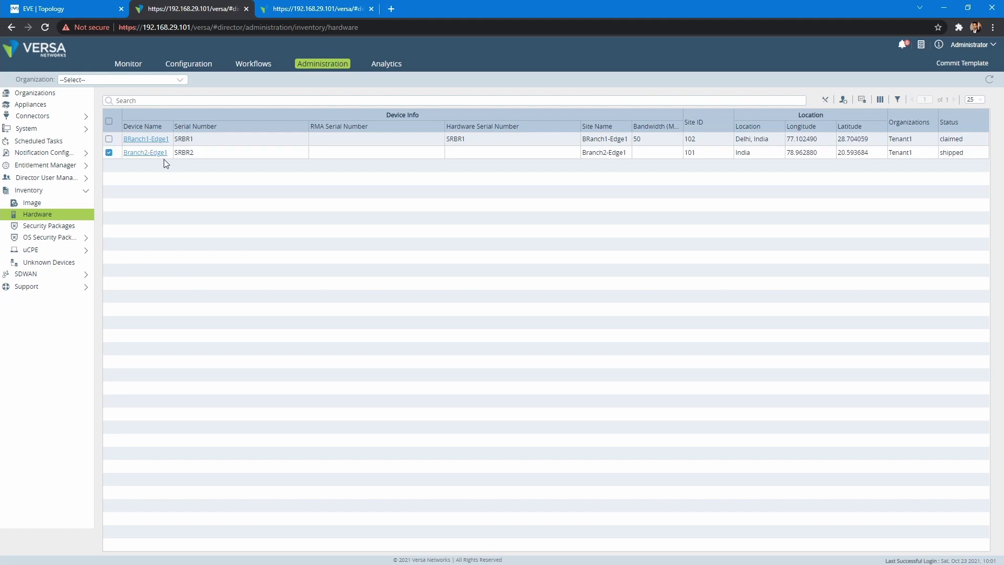
Generate Branch2-Edge1's URL-based ZTP activation link and paste it into Notepad
click(844, 101)
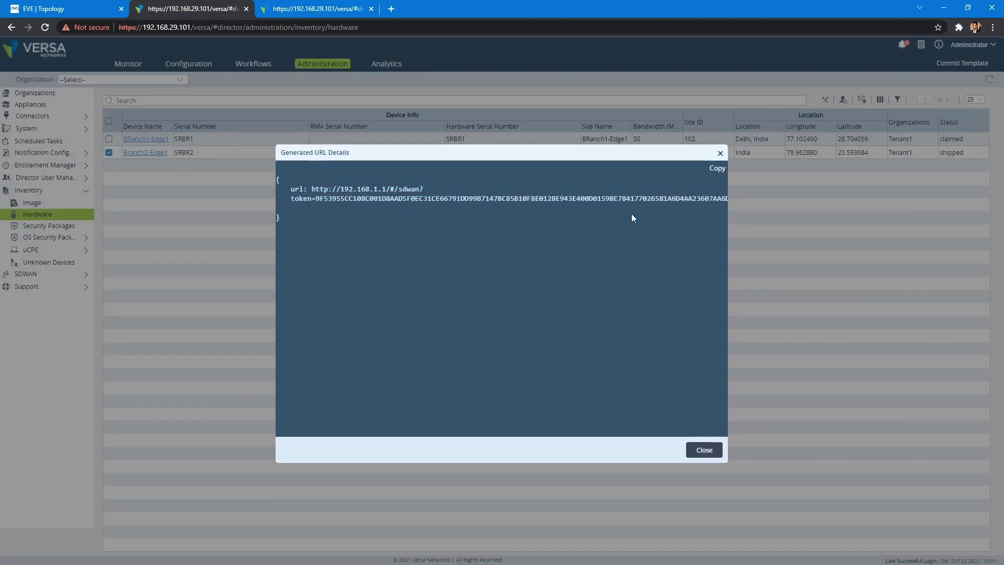
click(716, 170)
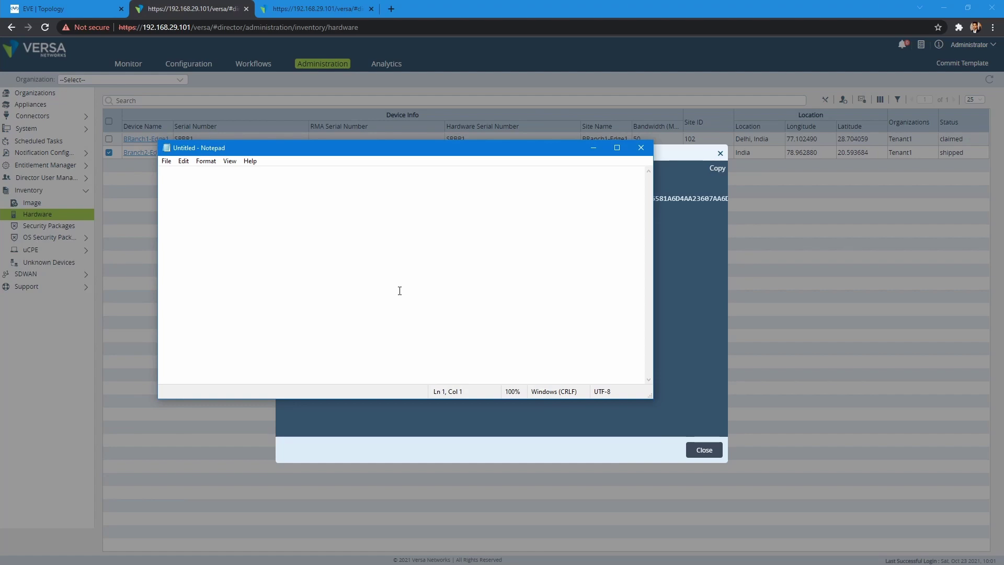
key(ctrl+v)
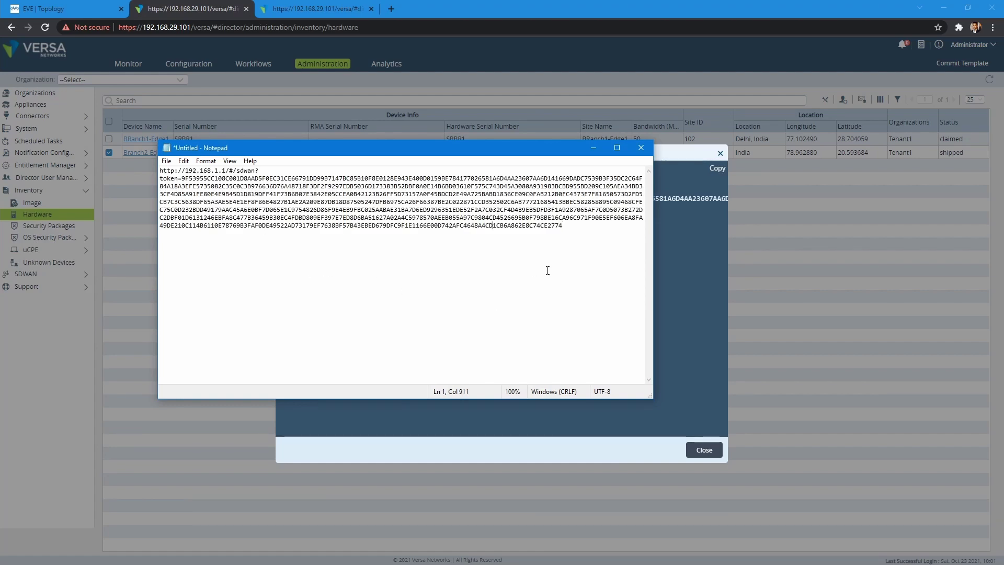
Change the URL host from 192.168.1.1 to 192.168.2.1 and close the URL dialog
drag(185, 172, 216, 172)
click(269, 236)
click(310, 268)
click(218, 171)
key(BackSpace)
text(2)
click(573, 235)
drag(480, 151, 471, 159)
click(237, 239)
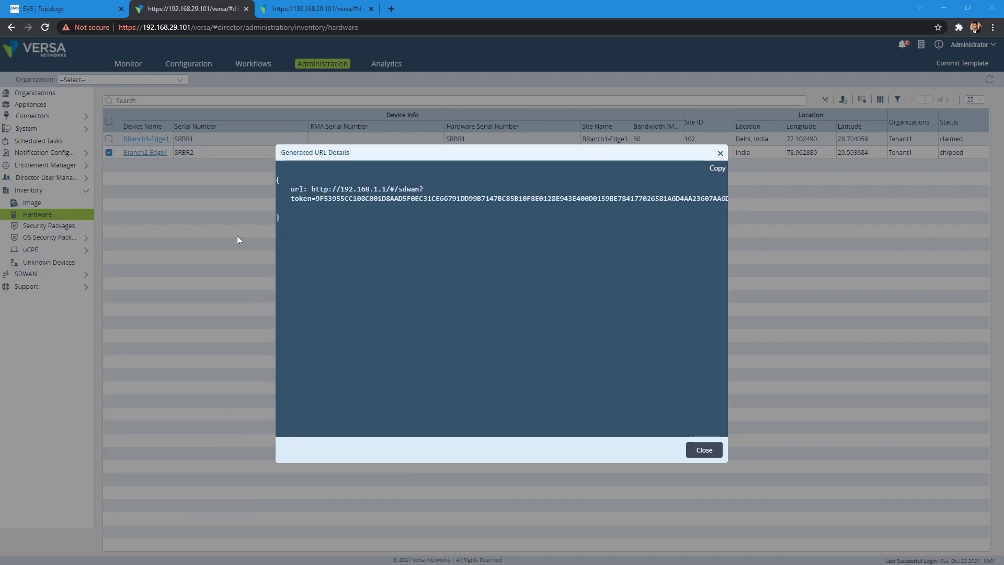
click(704, 451)
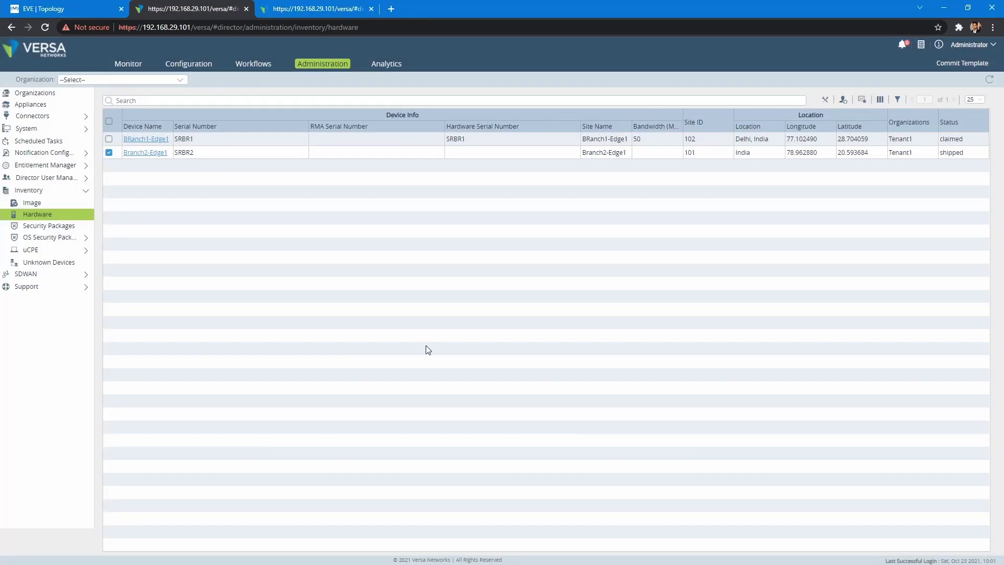
Run ifconfig in the Linux host terminal and select the ens3 interface block
click(84, 7)
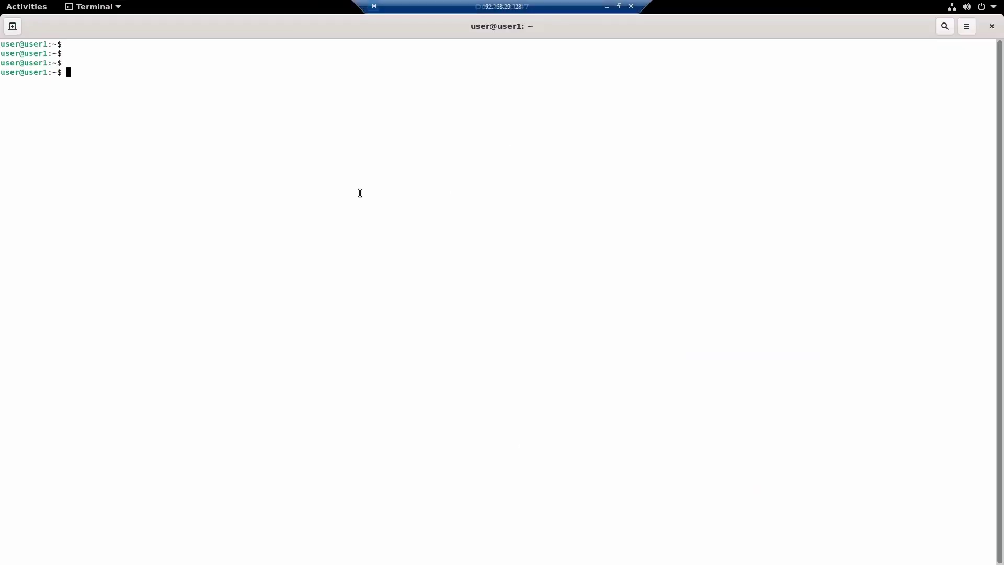
text(ifconfig)
key(Return)
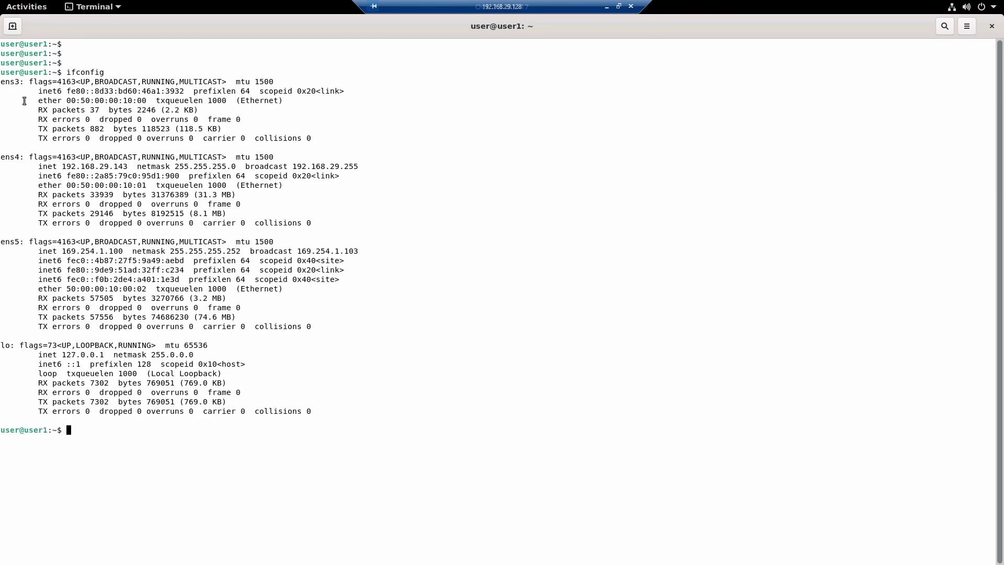
double_click(3, 81)
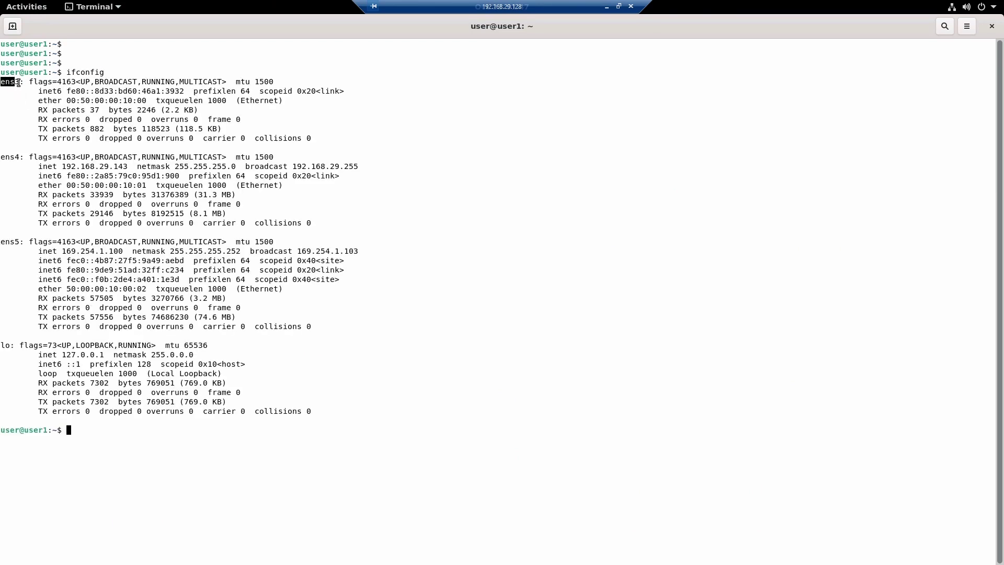
drag(314, 141, 3, 74)
click(162, 118)
Log in to the FlexVNF session as admin and maximize the PuTTY window
text(as: a)
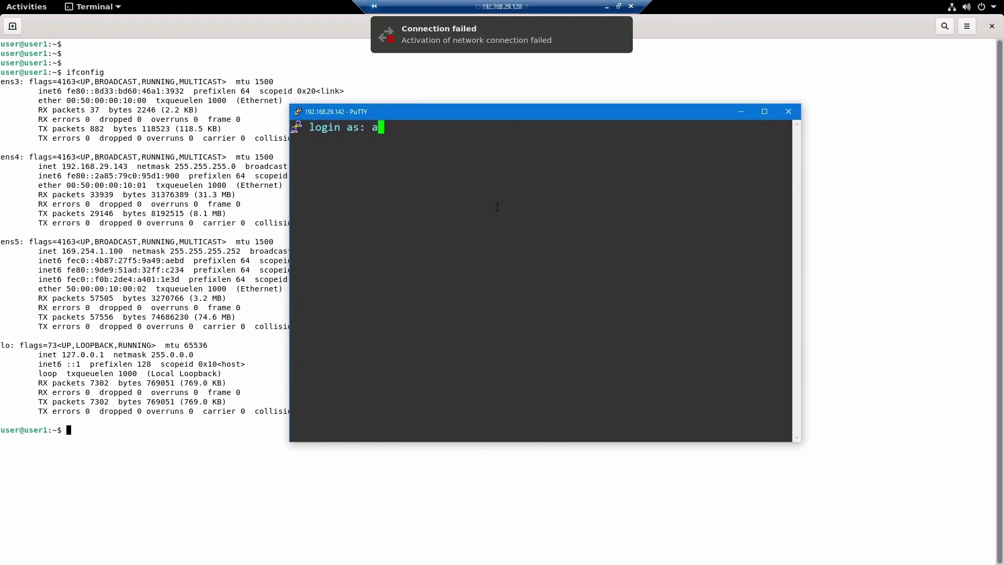
text(dmin)
key(Return)
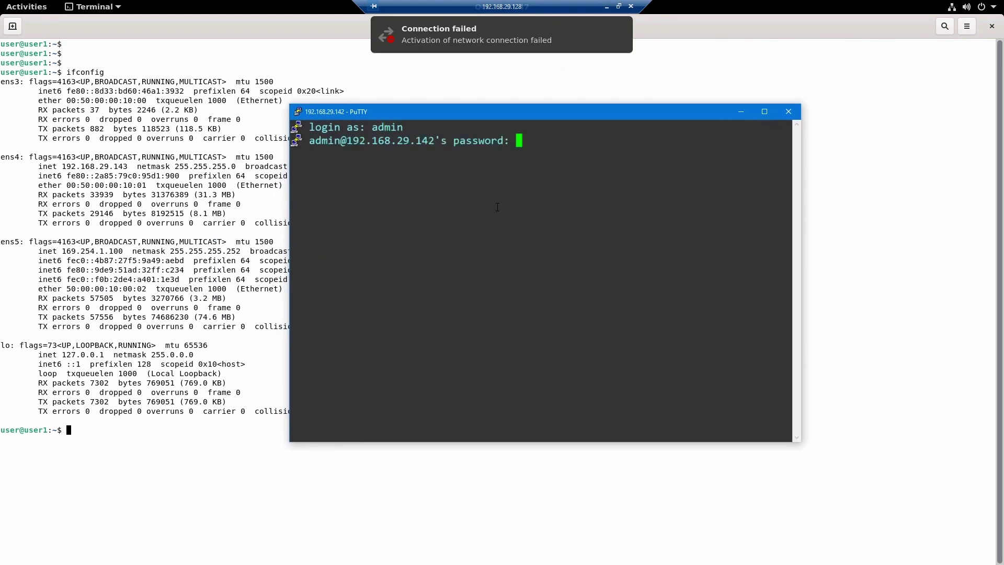
key(Return)
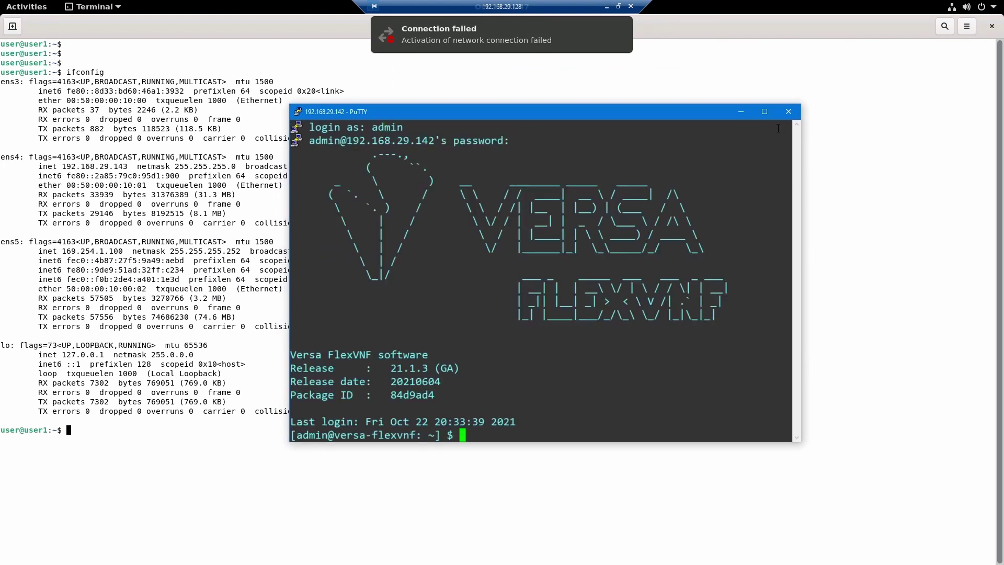
drag(689, 121, 699, 82)
click(775, 72)
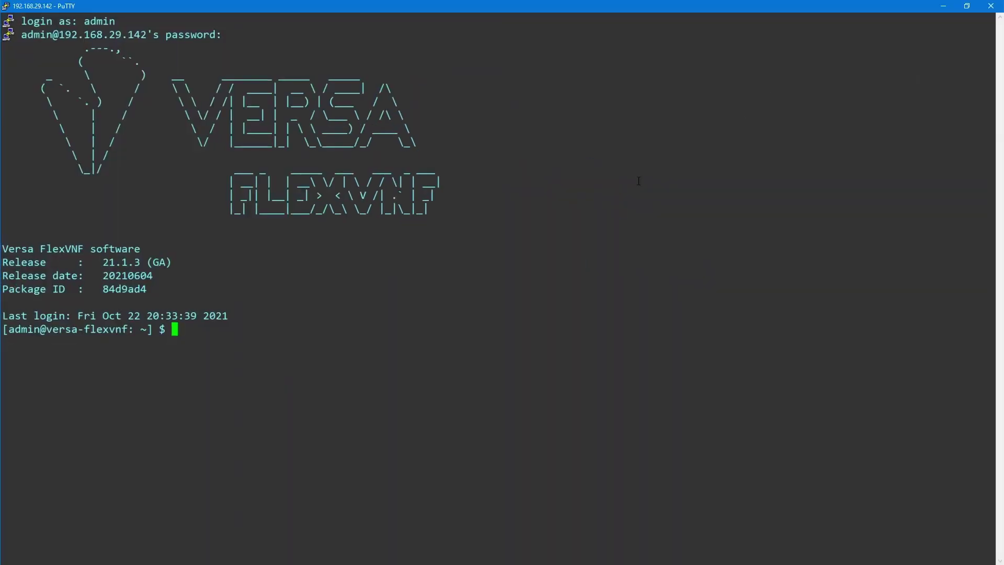
In the Versa CLI, run show interfaces brief, confirming eth-0/0 up at 192.168.29.142/24
text(cli)
key(Return)
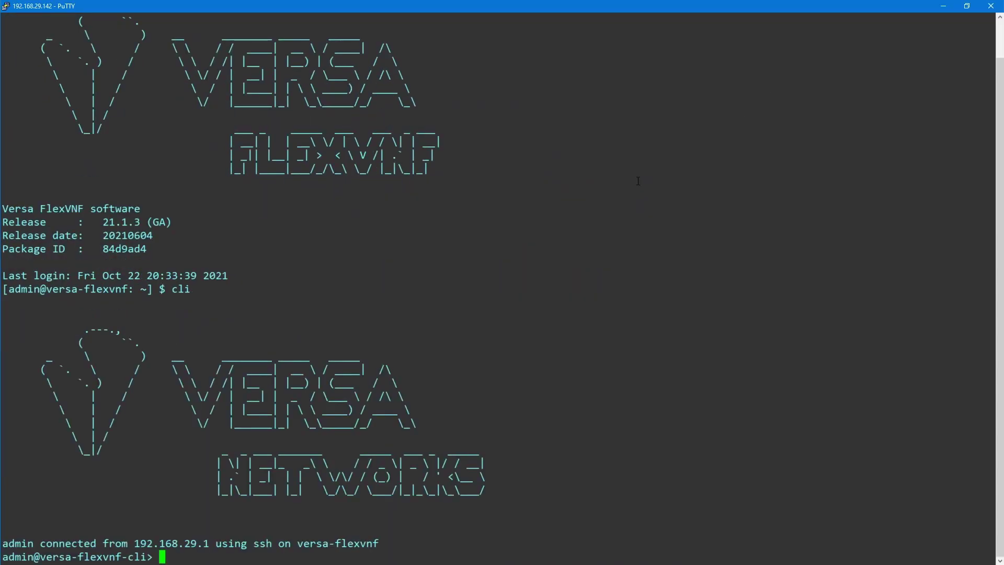
text(shw inte)
key(BackSpace)
key(BackSpace)
key(BackSpace)
key(BackSpace)
key(BackSpace)
key(BackSpace)
text(ow interfaces brief)
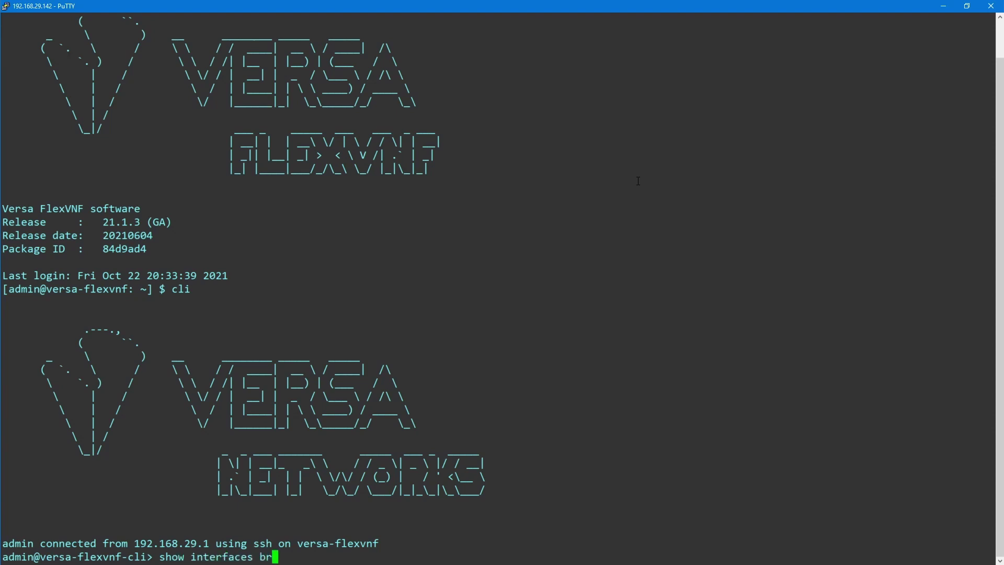
key(Return)
key(Return)
key(Return)
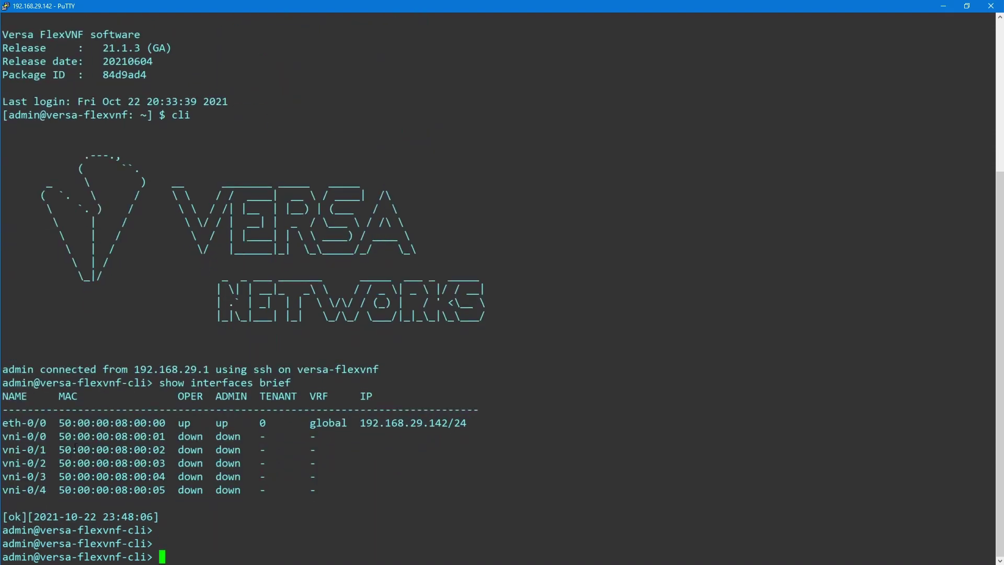
drag(360, 422, 471, 421)
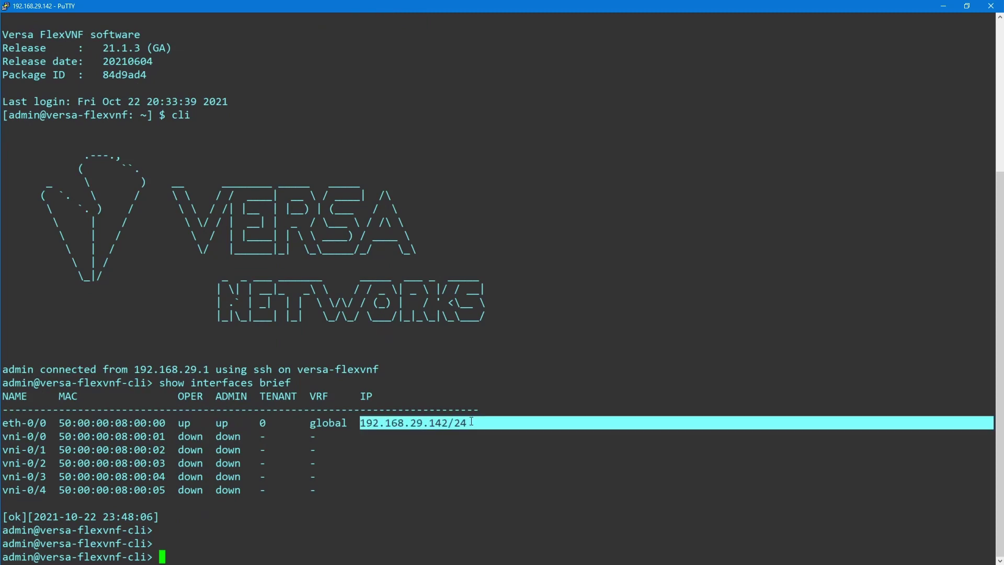
click(408, 477)
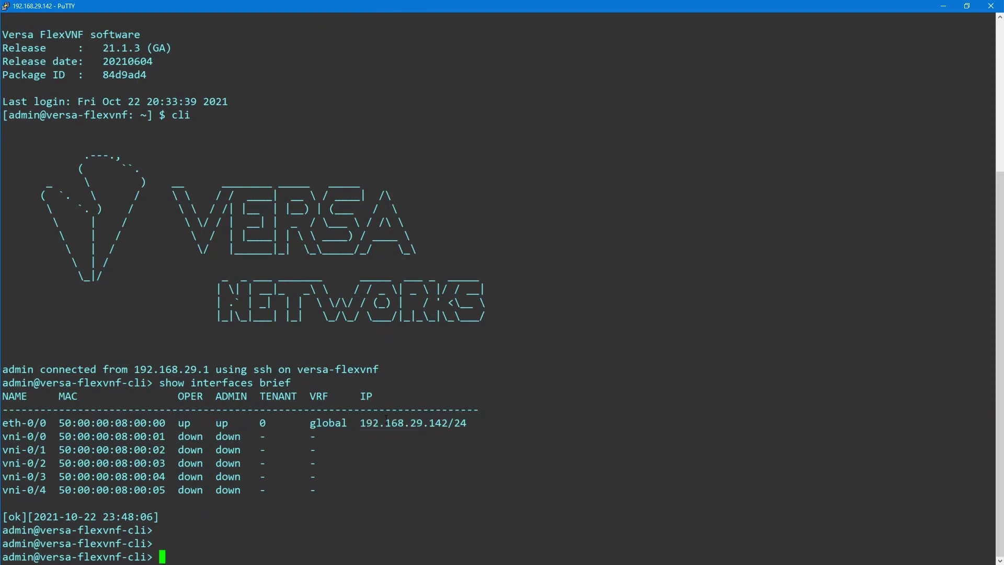
Exit the CLI to the shell and begin a cd to /opt/versa
text(exit)
key(Return)
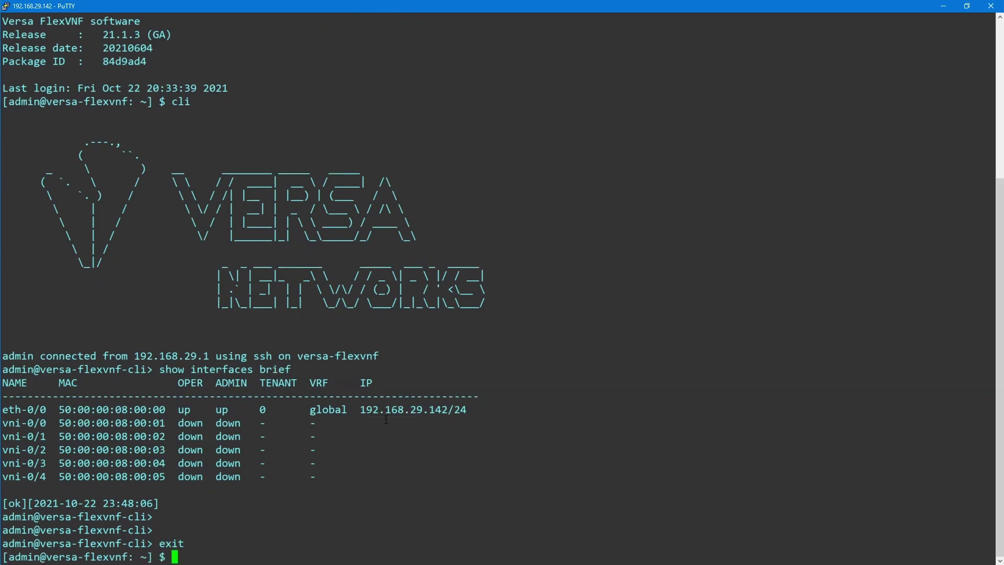
text(cd /opt/ver)
Change into /opt/versa/etc/bootcfg using Tab completion and list its files
key(Tab)
text(etc)
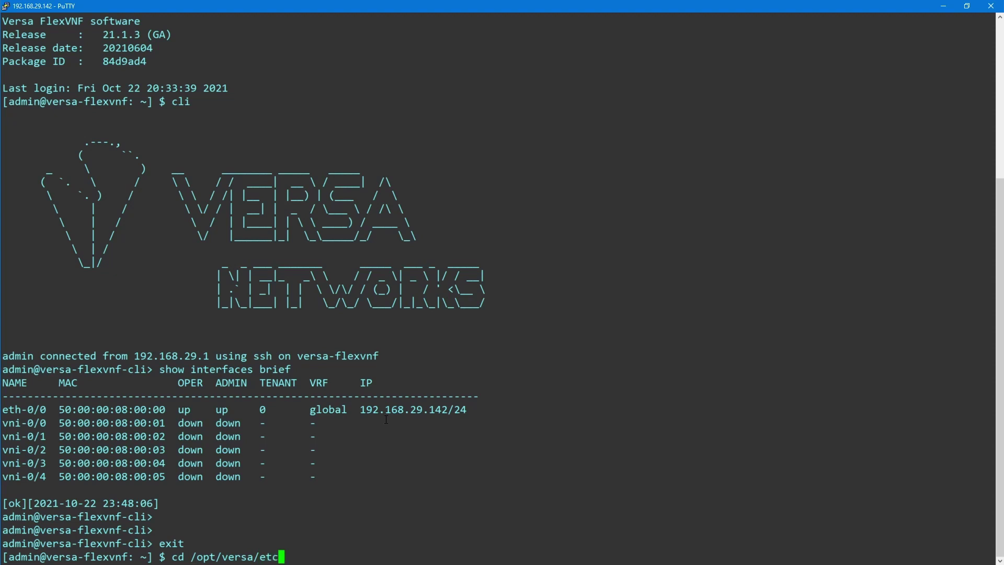
text(/boo)
key(Tab)
key(Return)
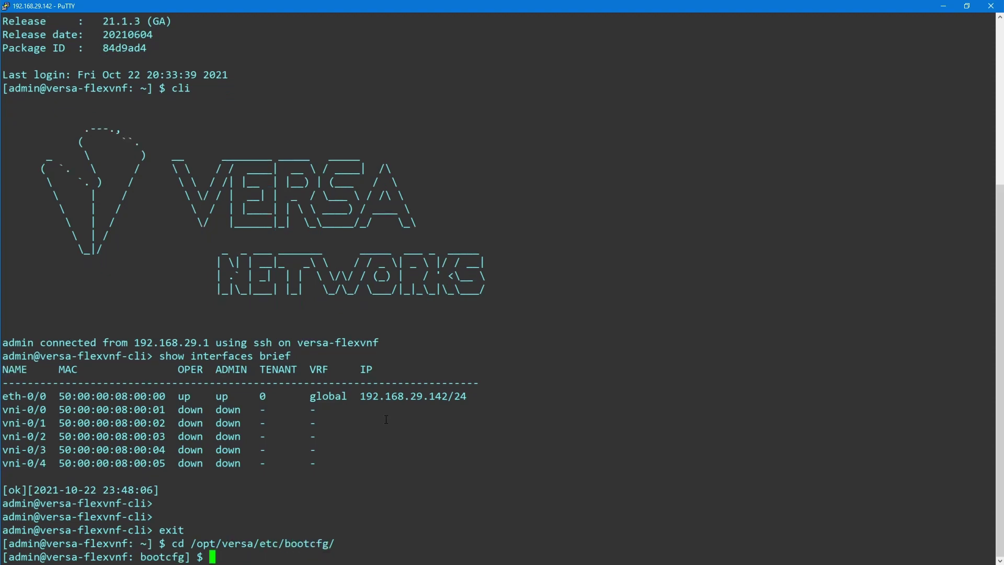
text(ls)
key(Return)
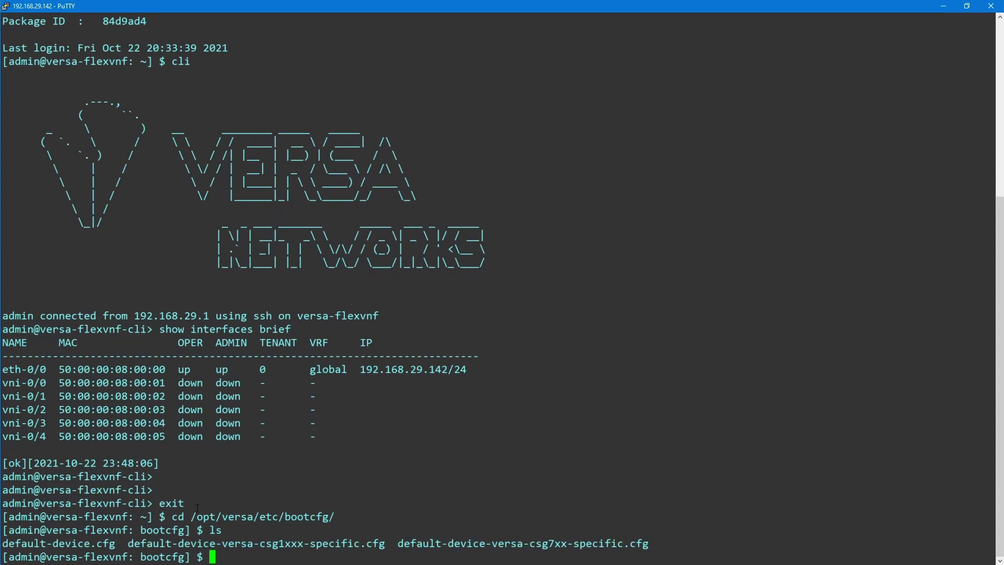
Highlight default-device.cfg and the csg1xxx and csg7xx specific config file names
double_click(74, 544)
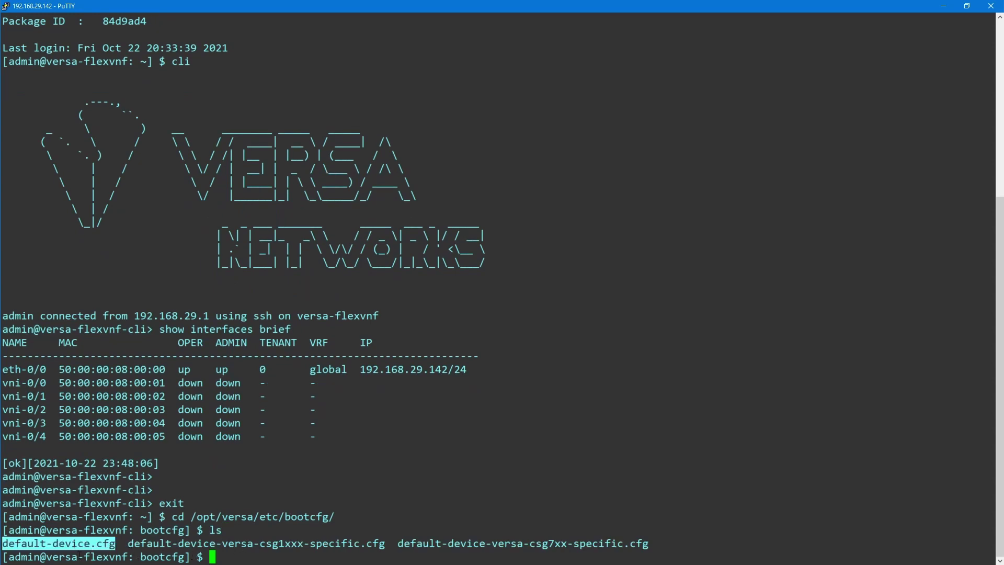
click(74, 544)
click(74, 544)
click(74, 544)
double_click(74, 544)
double_click(309, 545)
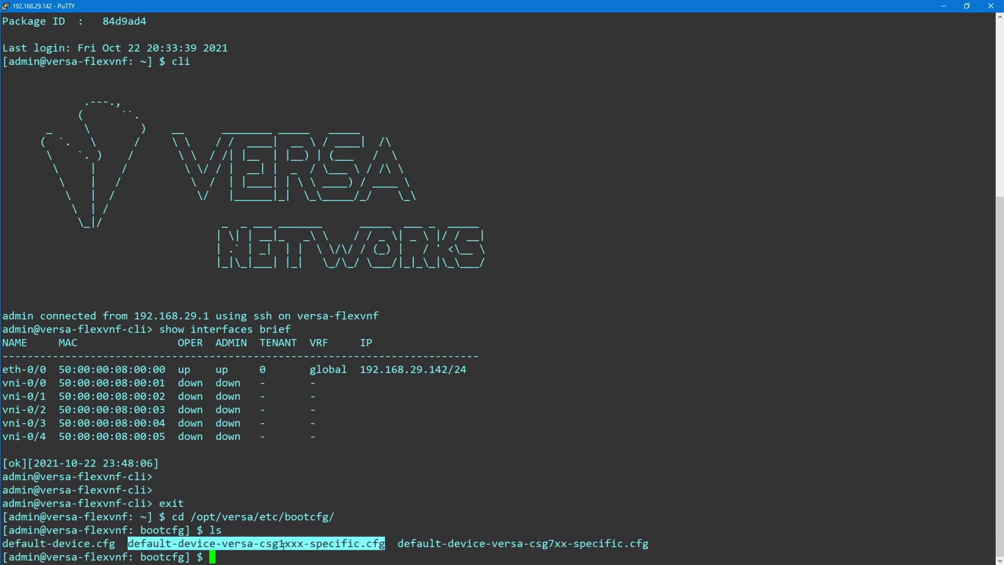
double_click(550, 541)
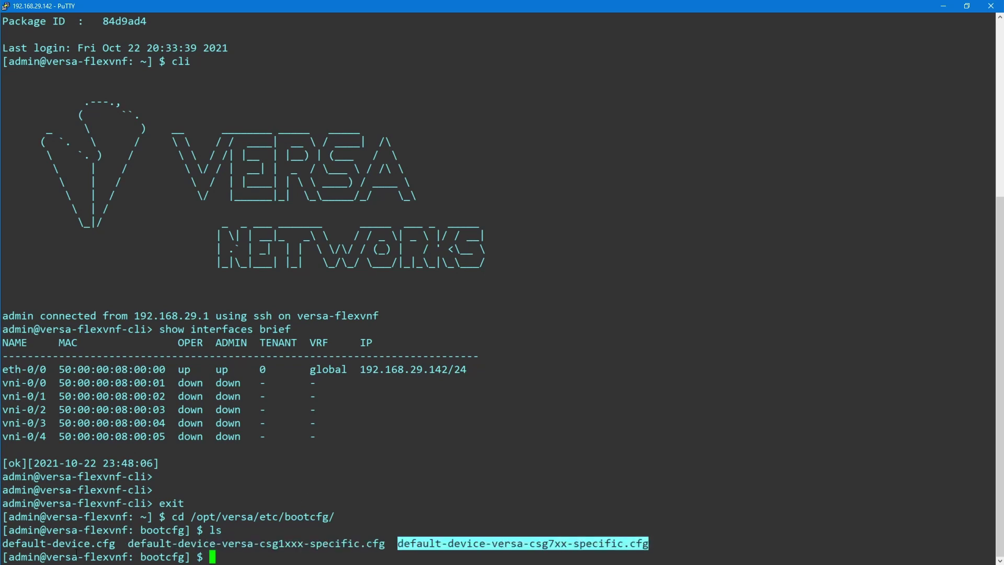
double_click(46, 543)
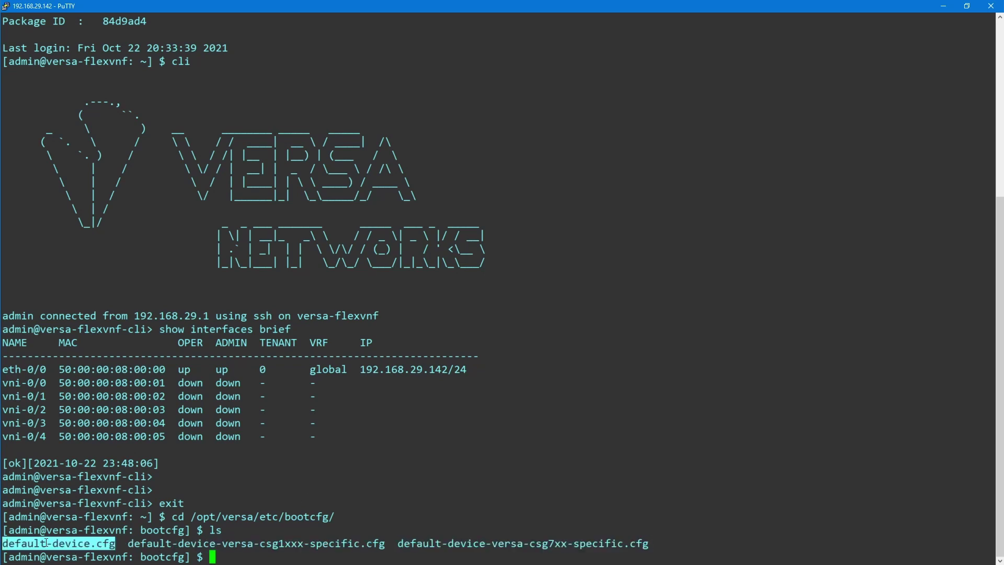
click(563, 374)
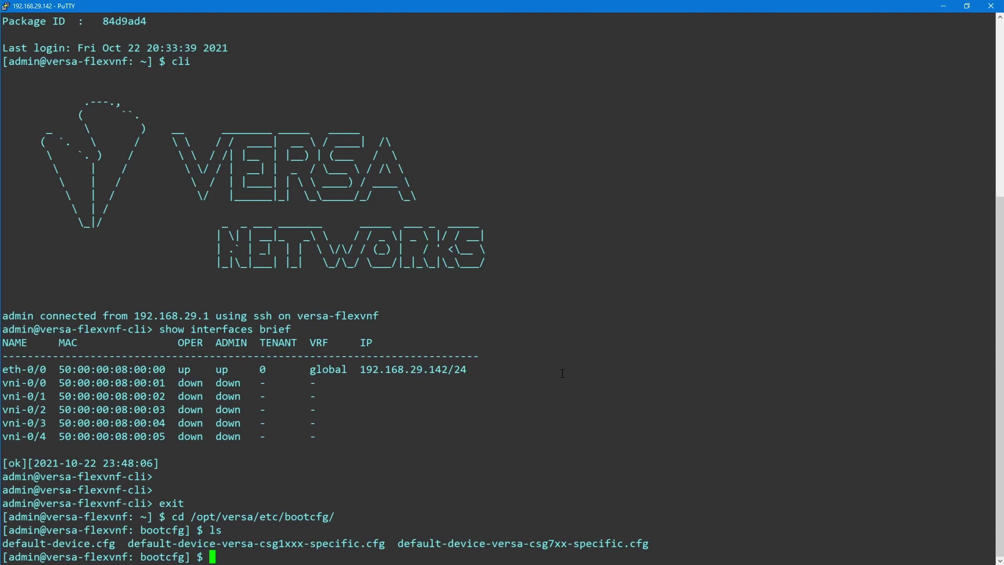
In CLI configure mode, load merge /opt/versa/etc/bootcfg/default-device.cfg
text(cli)
key(Return)
text(configure)
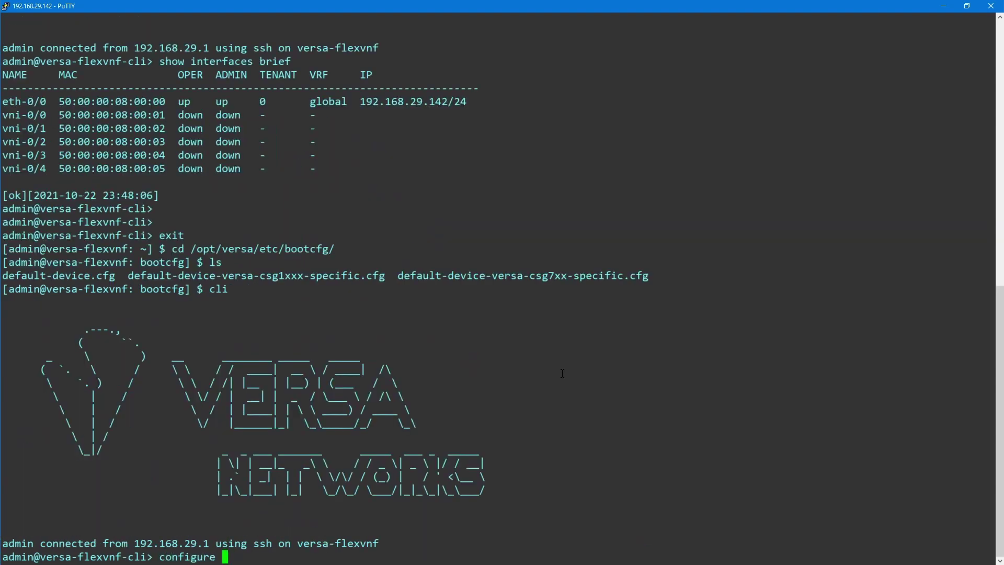
key(Return)
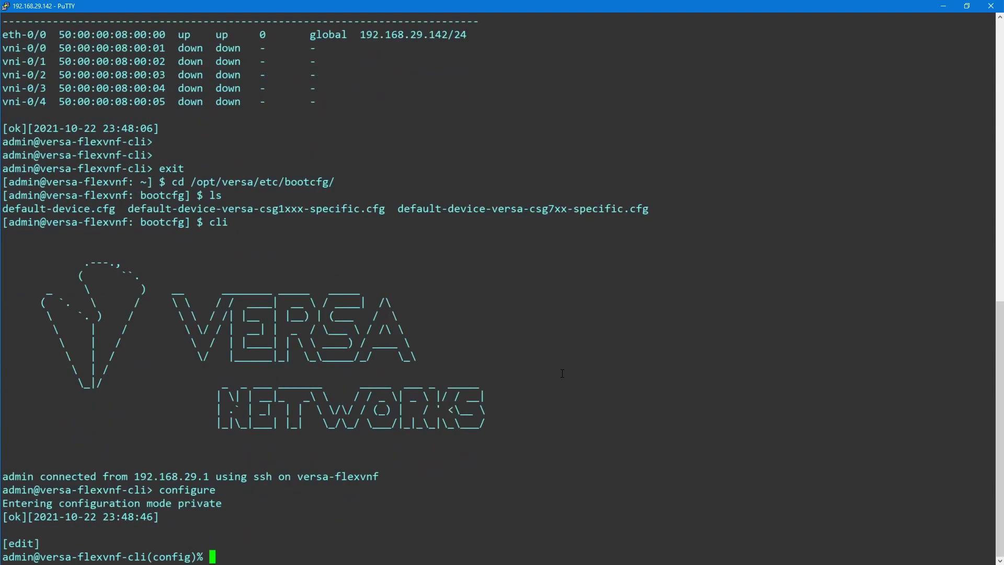
text(load merge ?)
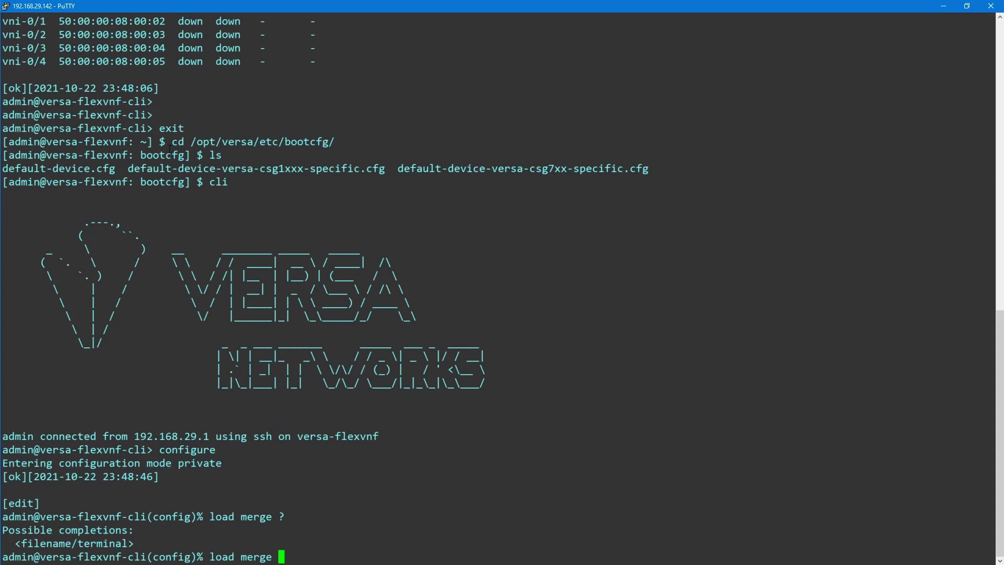
drag(191, 139, 333, 137)
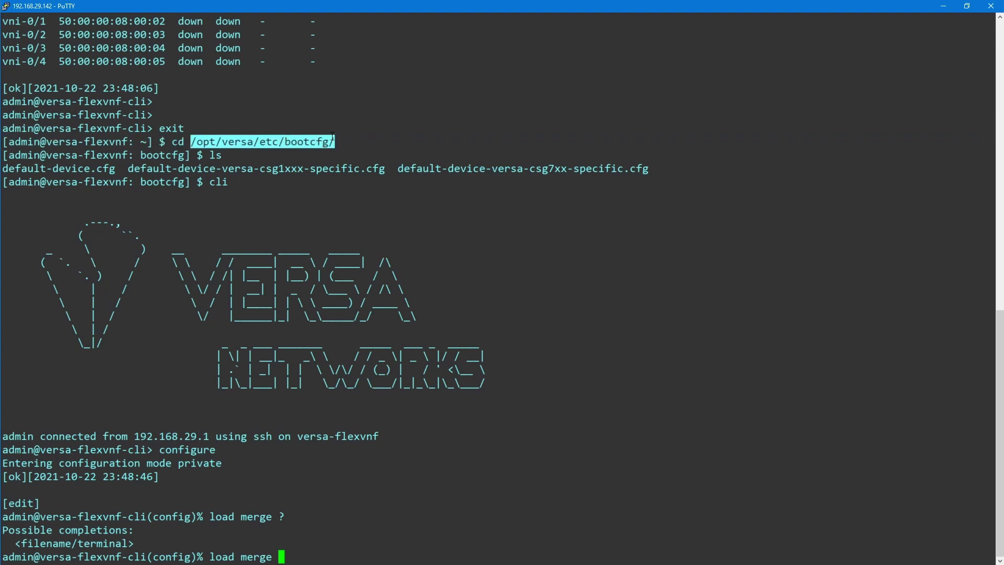
right_click(415, 133)
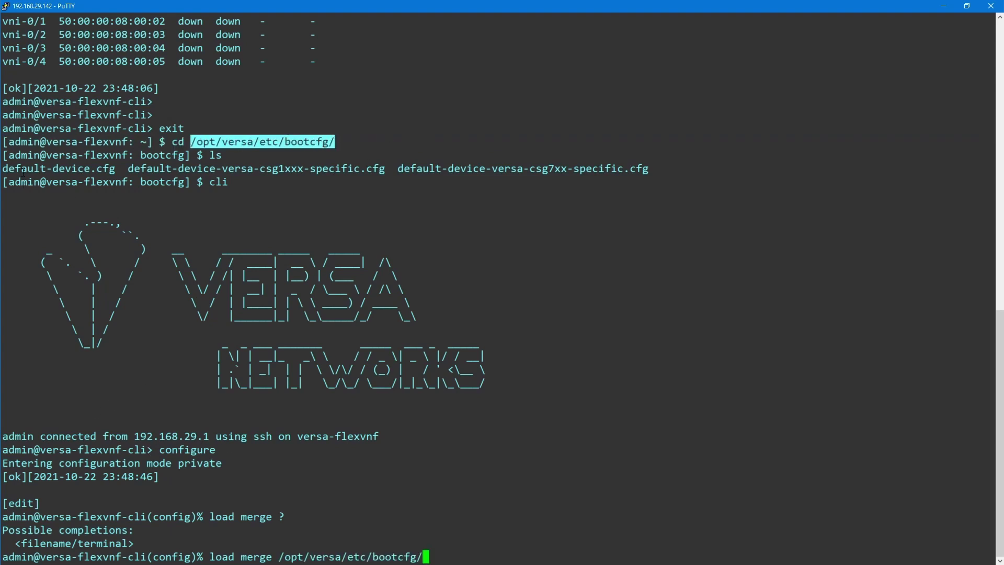
double_click(24, 170)
right_click(412, 144)
key(Return)
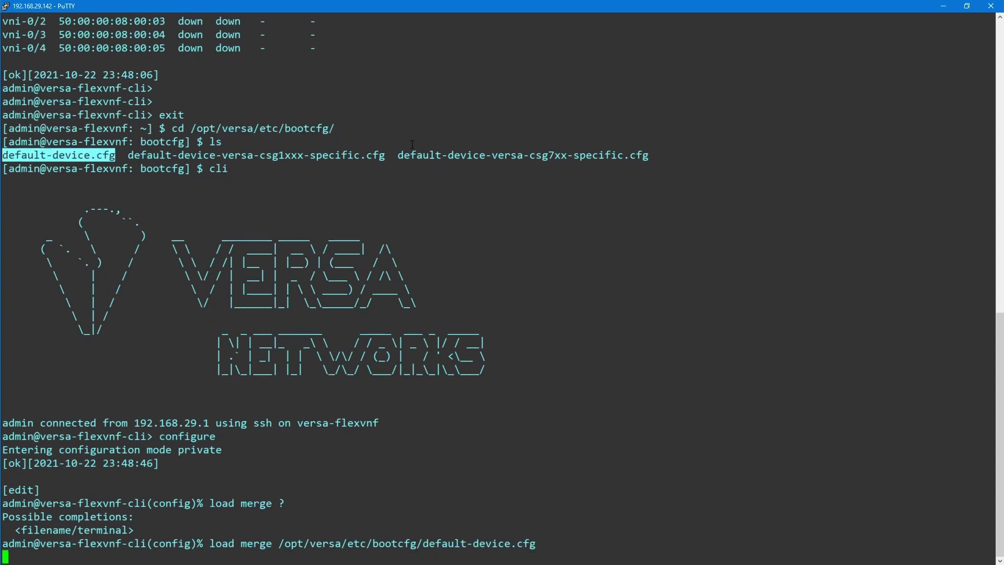
Apply the merge with commit and-quit, then run show interfaces brief
text(commit and-quit)
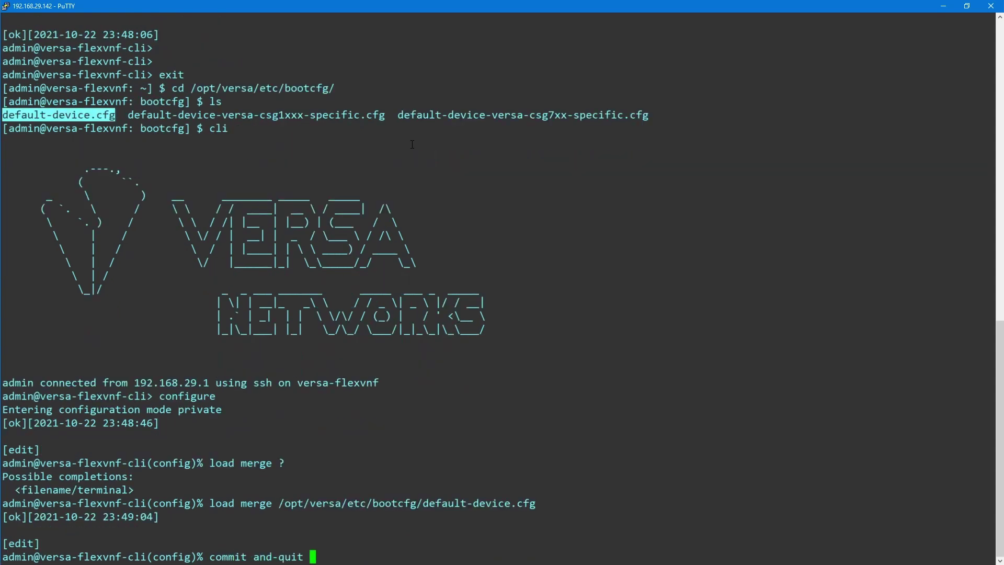
key(Return)
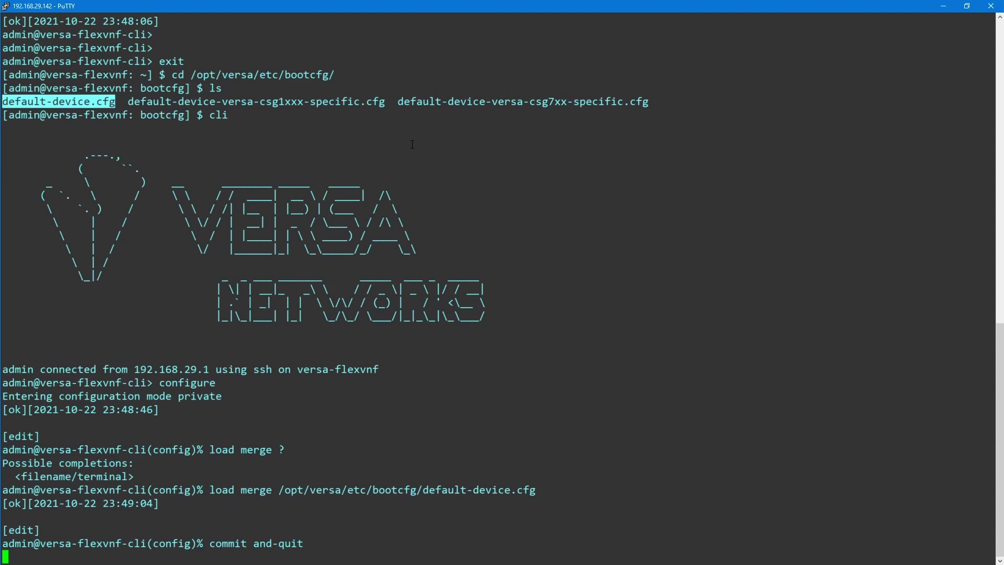
text(s)
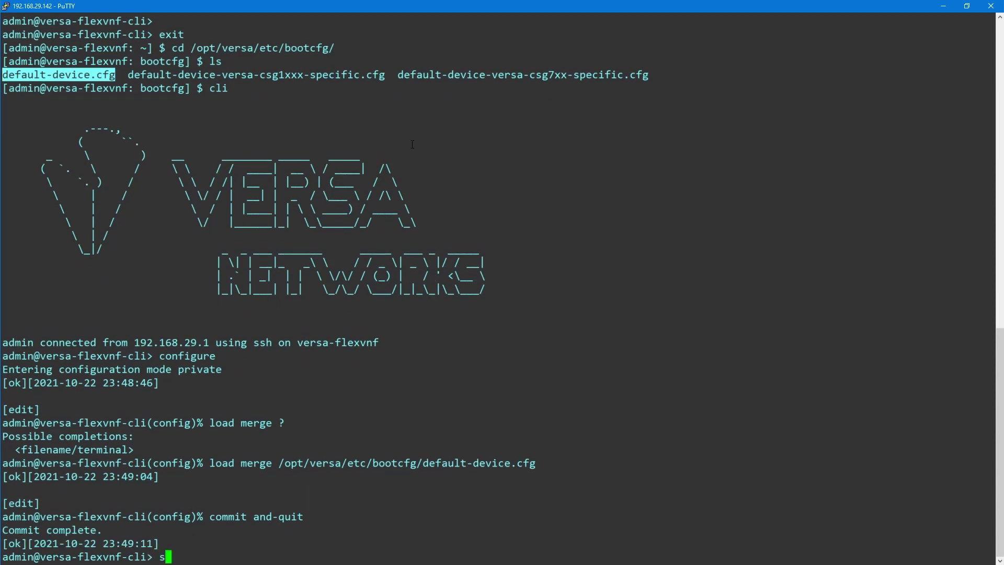
text(how interfaces brief)
key(Return)
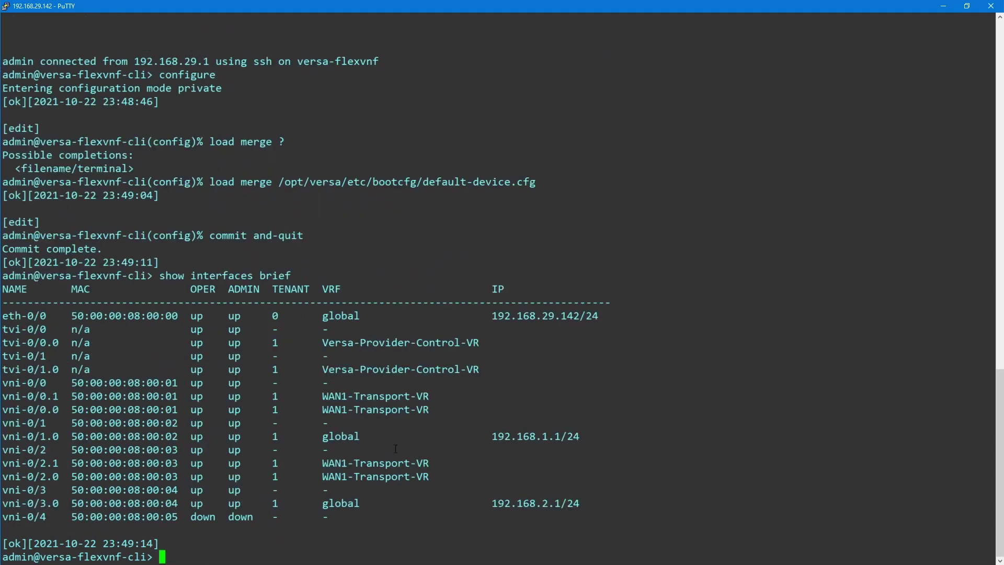
Check the vni rows: 192.168.1.1/24 and vni-0/3.0 up at 192.168.2.1/24
drag(8, 425, 626, 441)
click(531, 440)
drag(7, 455, 533, 436)
double_click(533, 436)
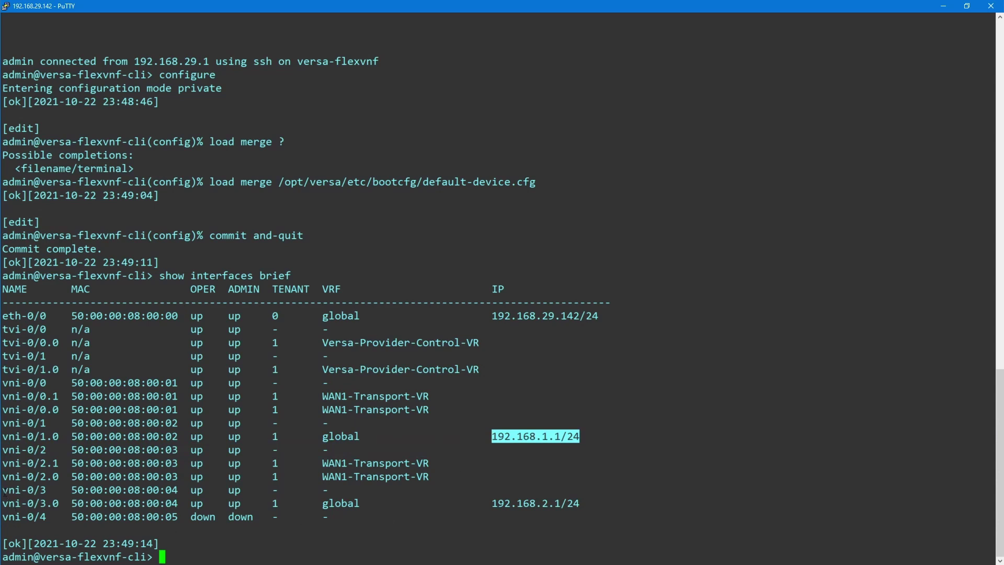
drag(6, 495, 597, 509)
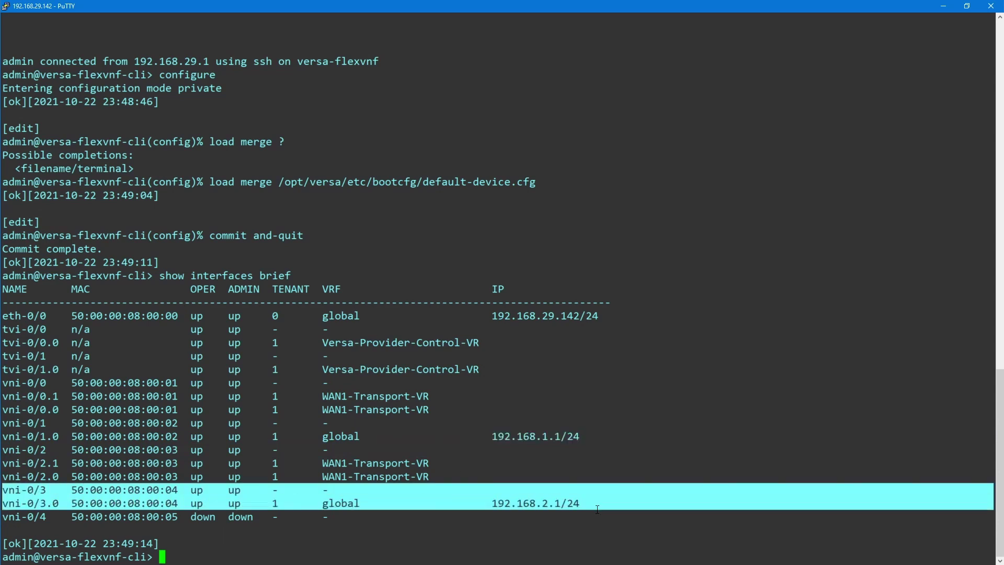
double_click(522, 505)
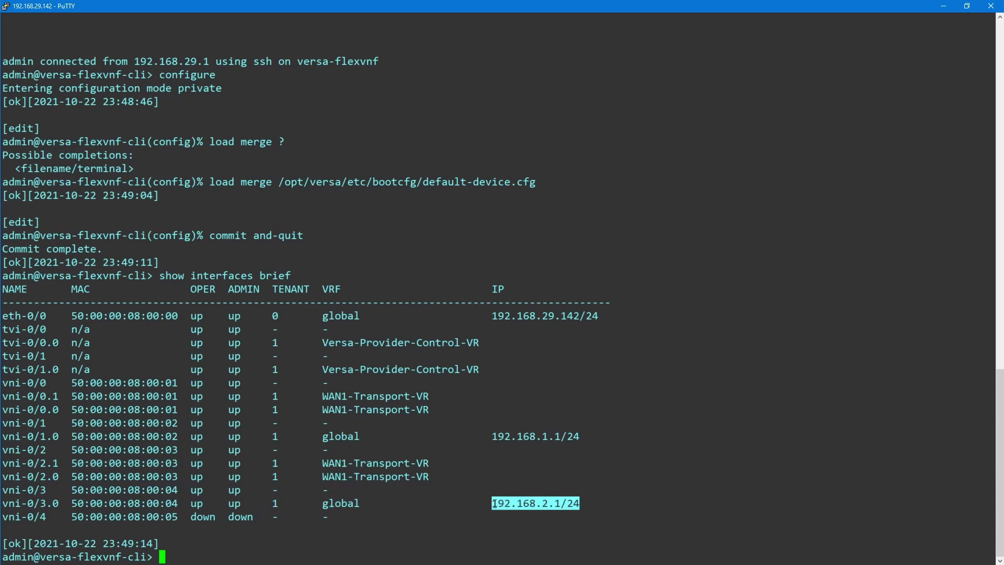
click(495, 503)
double_click(528, 503)
click(551, 471)
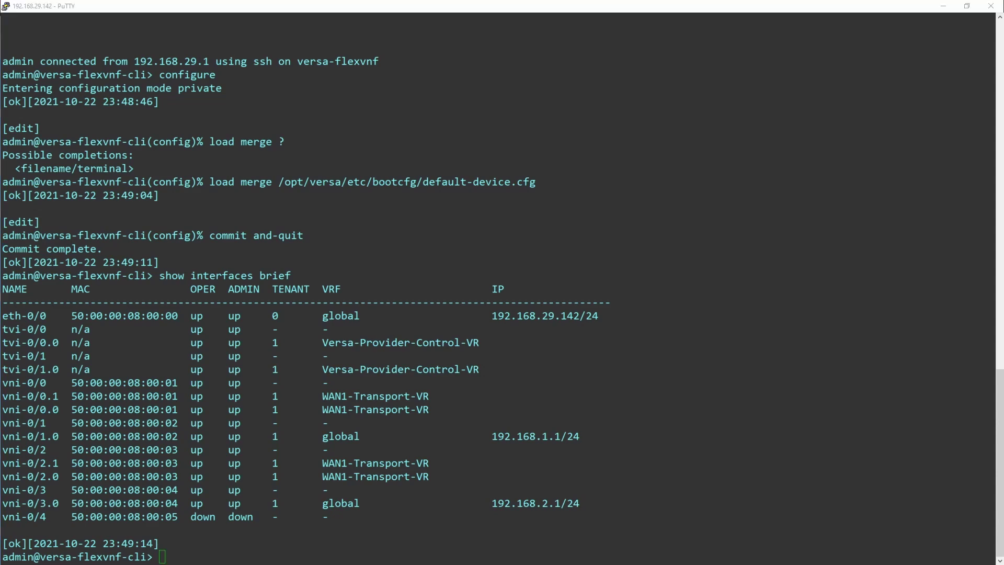
key(alt+Tab)
Run ifconfig to check the current ens3 interface details
text(ifconfig)
key(Return)
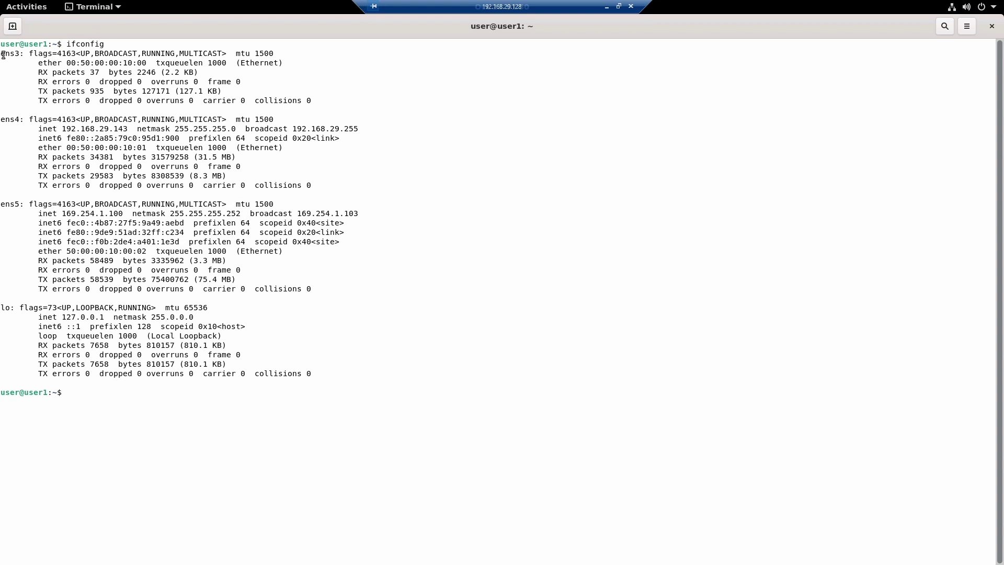
drag(4, 55, 360, 100)
click(360, 100)
Restart ens3 with sudo ifconfig ens3 down, then sudo ifconfig ens3 up
text(sudo ifconfig ens3 d)
text(own)
key(Return)
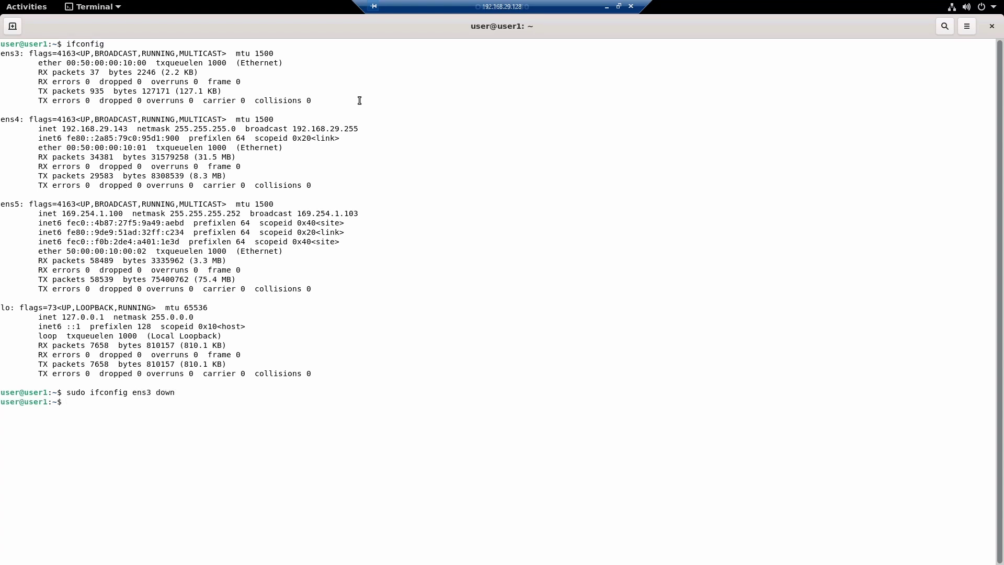
key(Up)
key(BackSpace)
key(BackSpace)
key(BackSpace)
key(BackSpace)
text(up)
key(Return)
Confirm ens3 now has 192.168.2.2 and ping 192.168.2.1 with 0% packet loss
text(ifconfig)
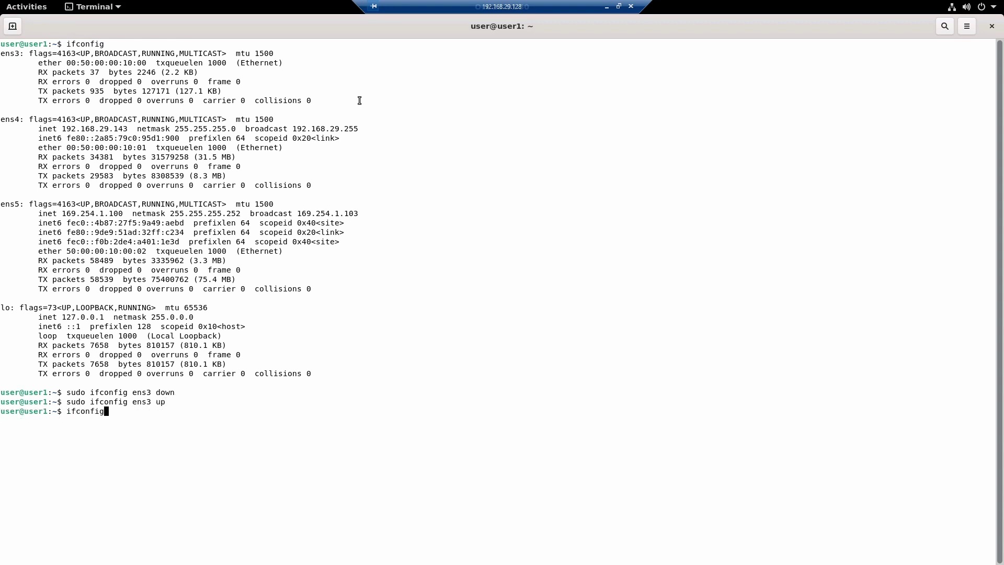
key(Return)
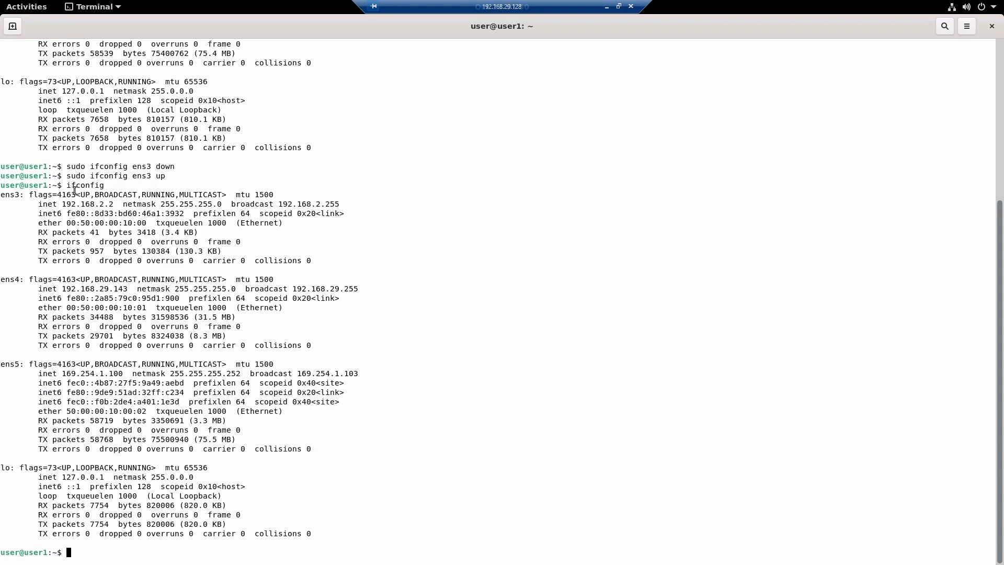
drag(62, 205, 114, 208)
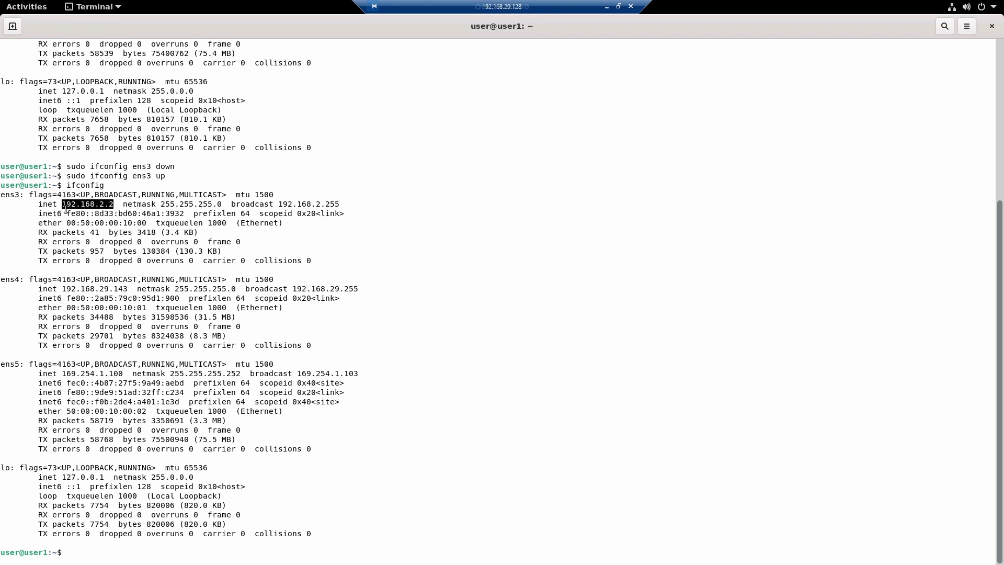
click(349, 253)
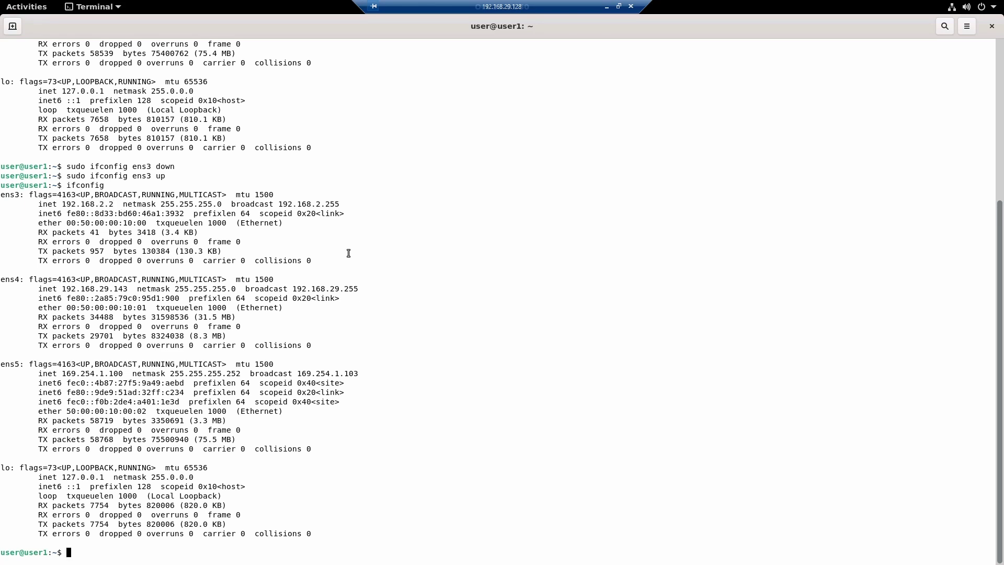
text(ping 192.168.2.1)
key(Return)
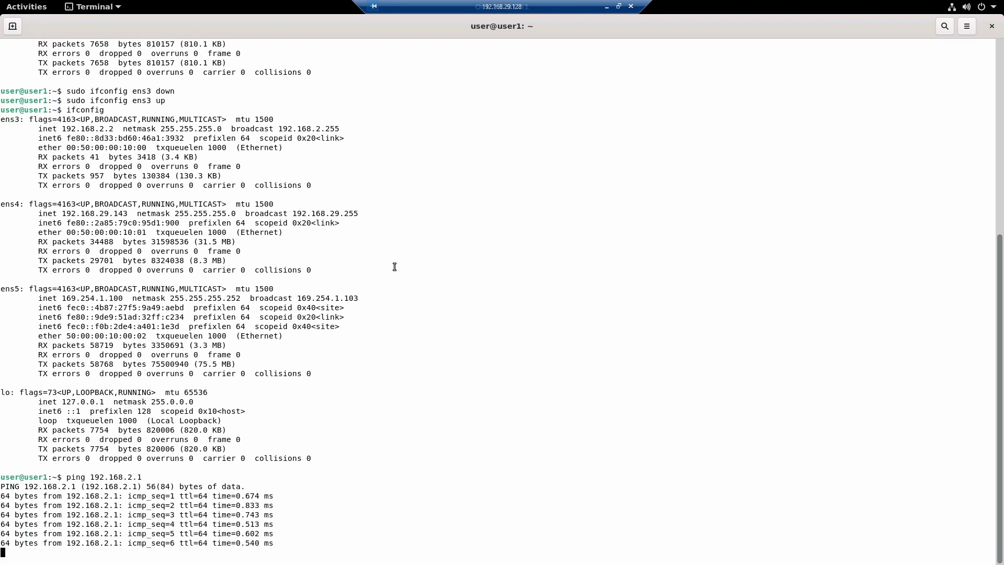
key(ctrl+c)
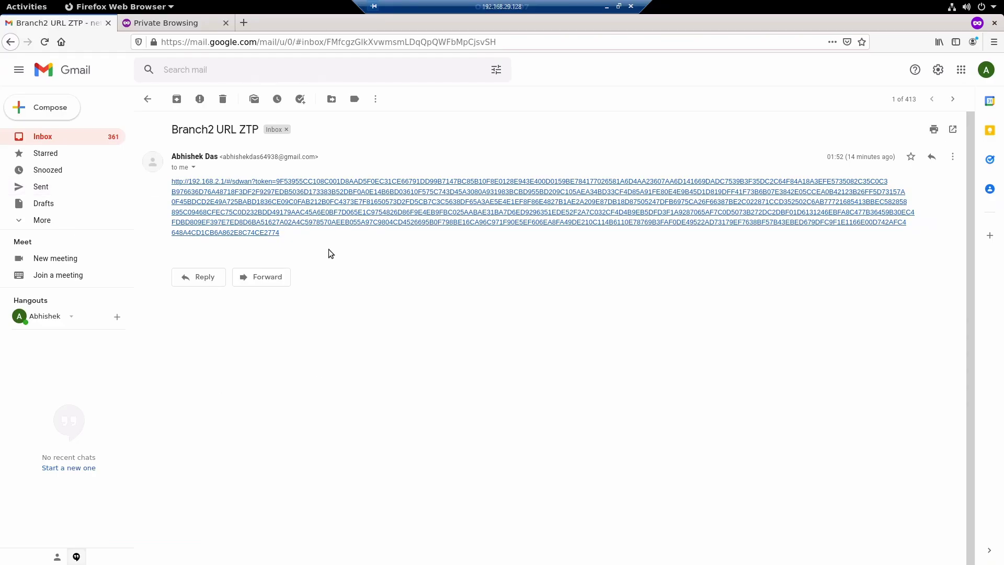
drag(234, 244, 171, 181)
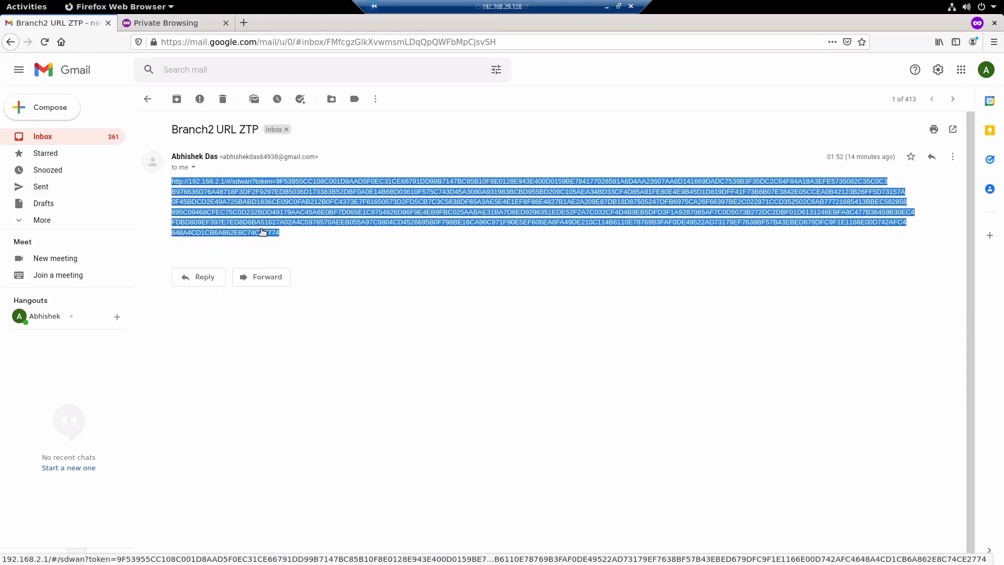
click(362, 290)
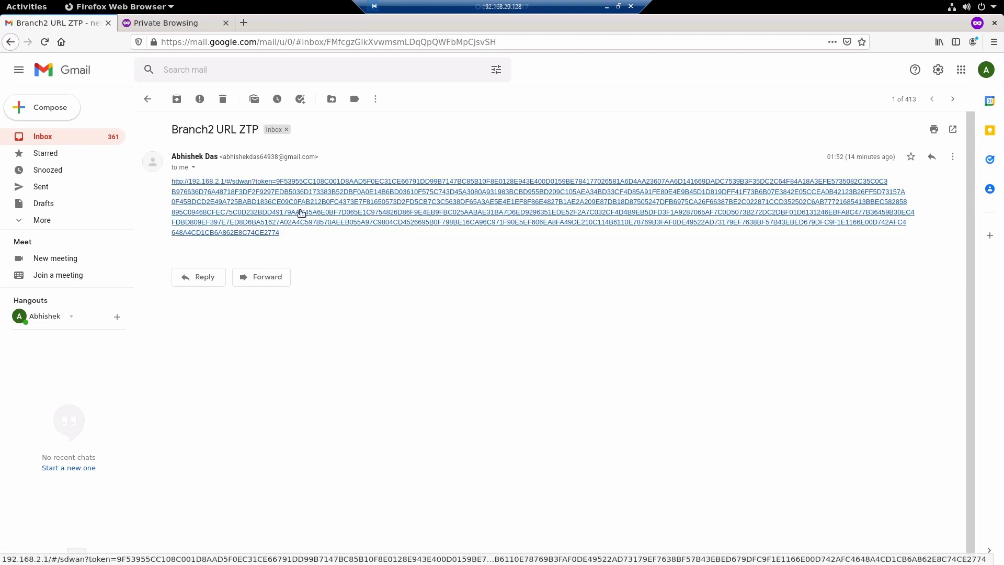
click(300, 212)
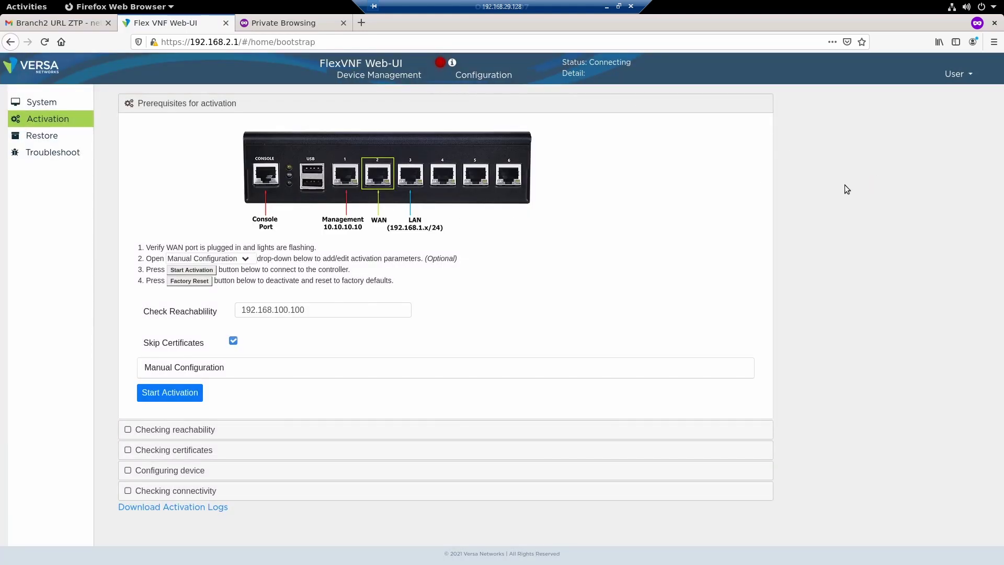
click(43, 103)
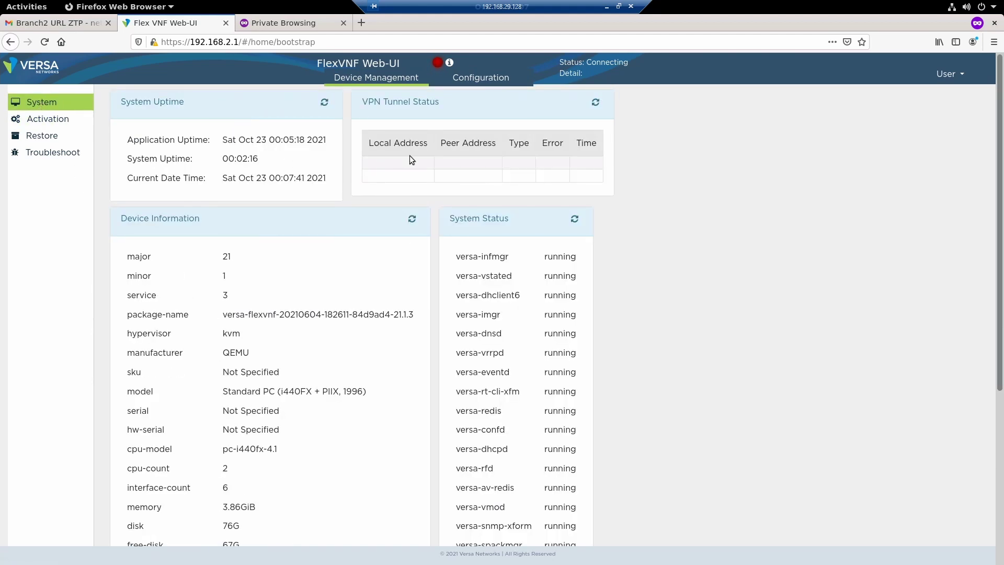
scroll(297, 337, down, 5)
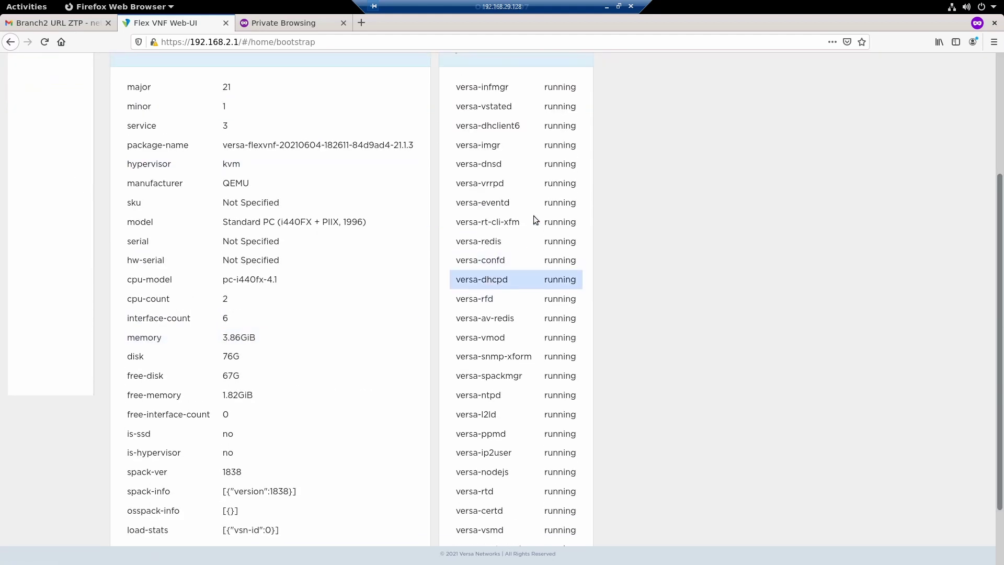
scroll(534, 216, up, 5)
scroll(287, 311, down, 3)
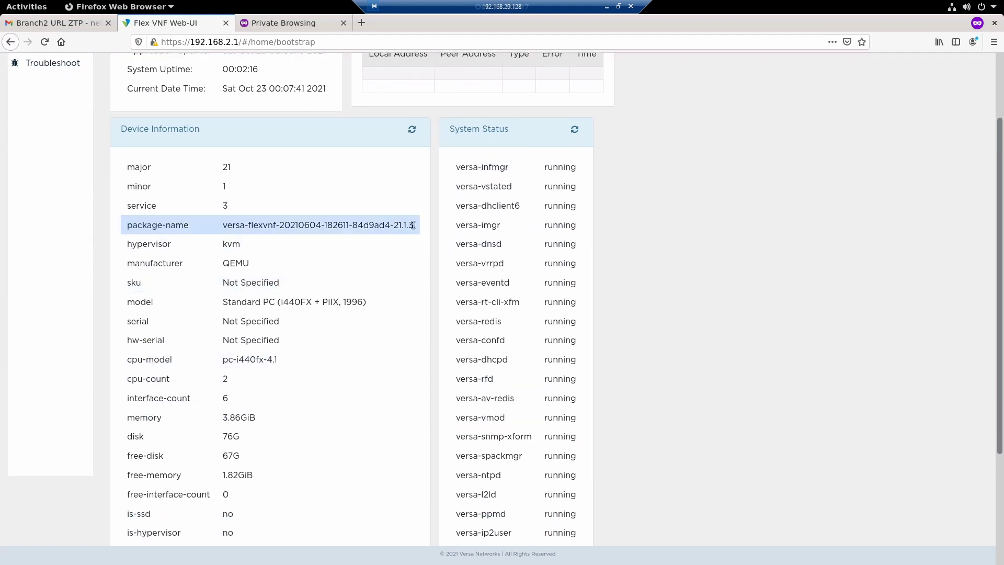
triple_click(291, 223)
scroll(272, 349, down, 2)
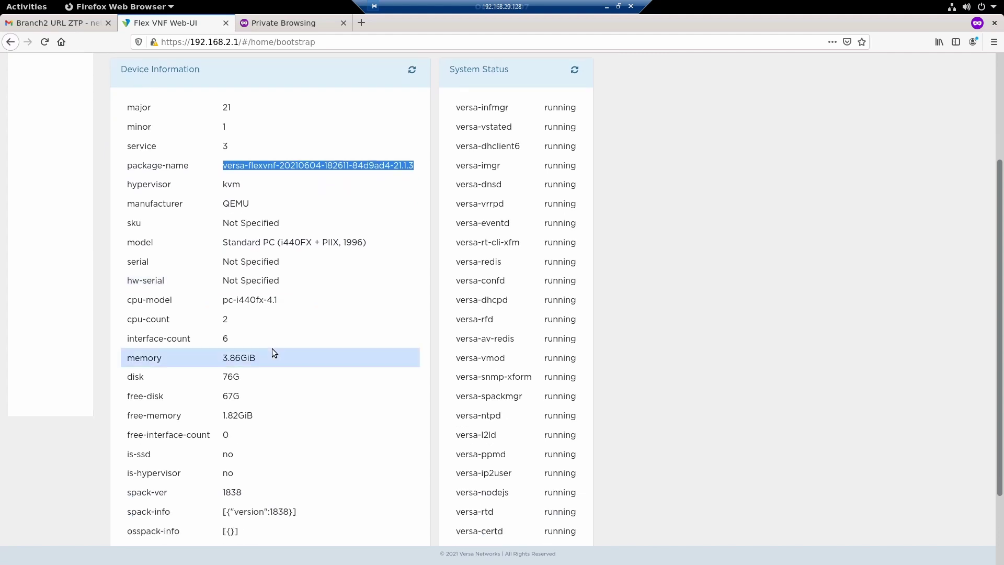
scroll(291, 427, down, 2)
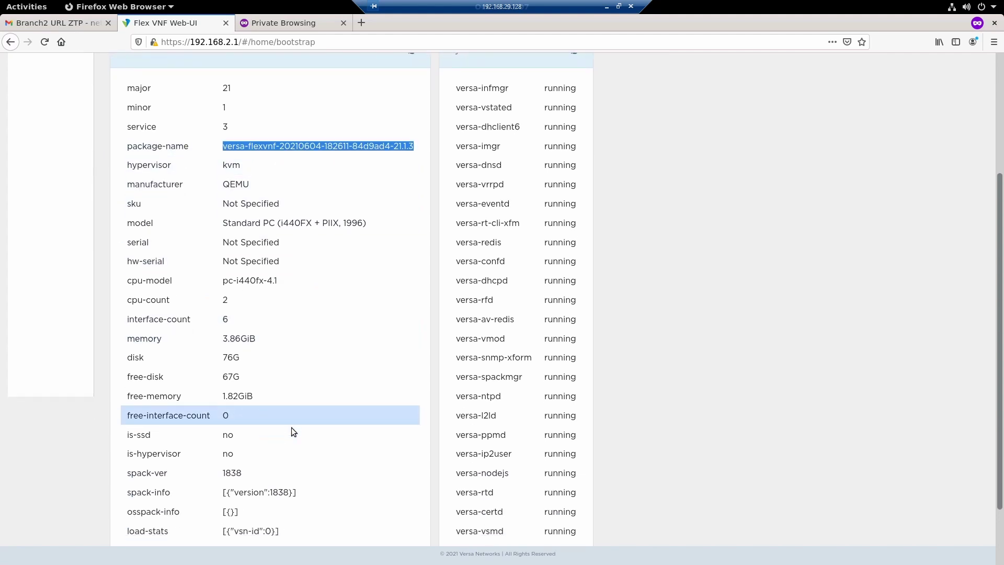
scroll(69, 180, up, 7)
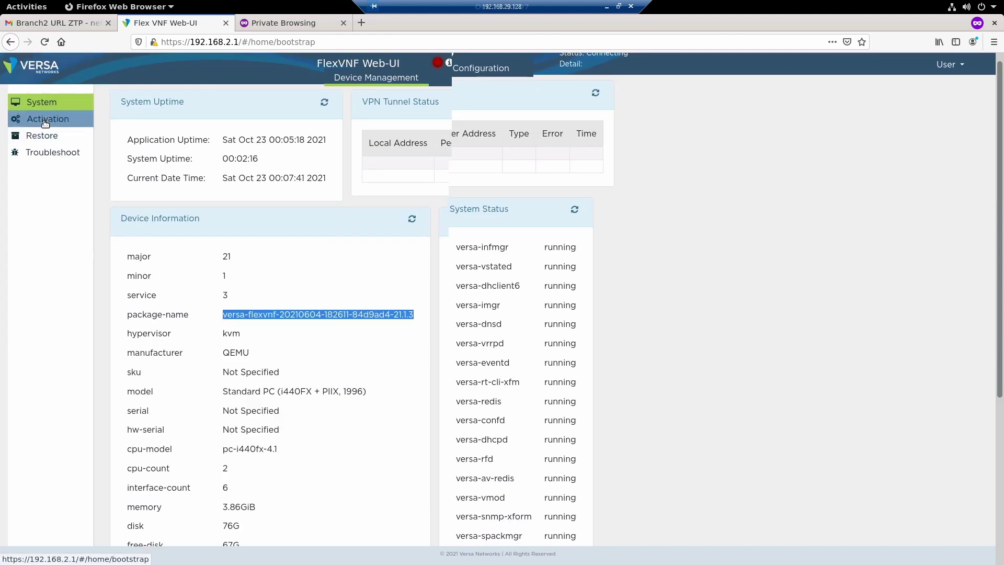
click(44, 123)
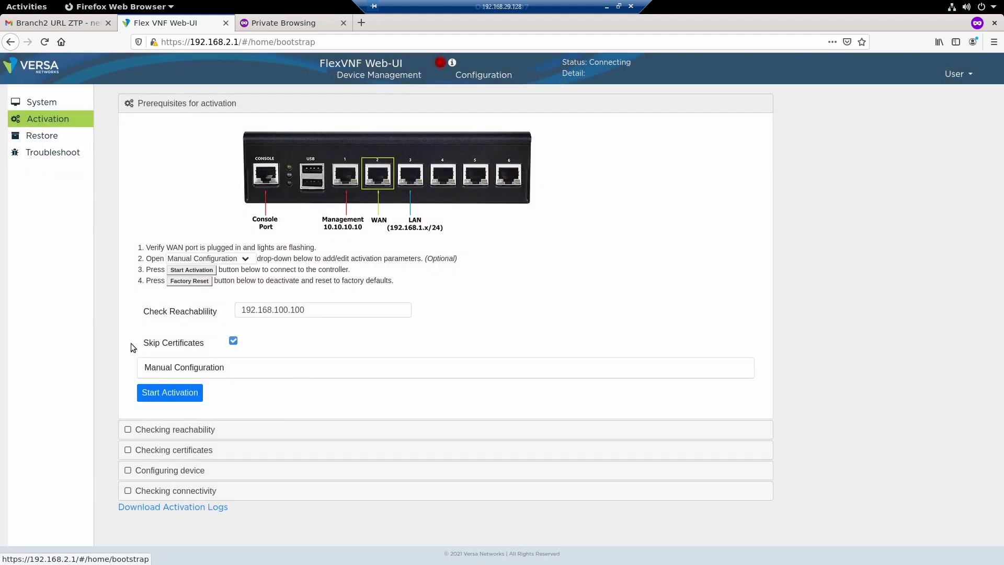
Start activation toward 192.168.100.100 and expand the reachability and certificate checks until it completes
drag(312, 310, 232, 309)
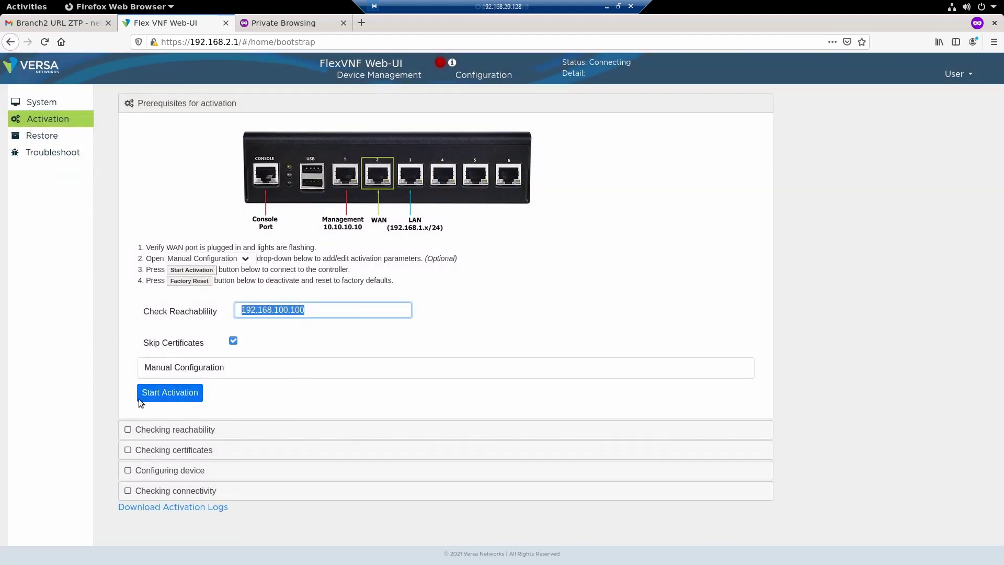
click(175, 393)
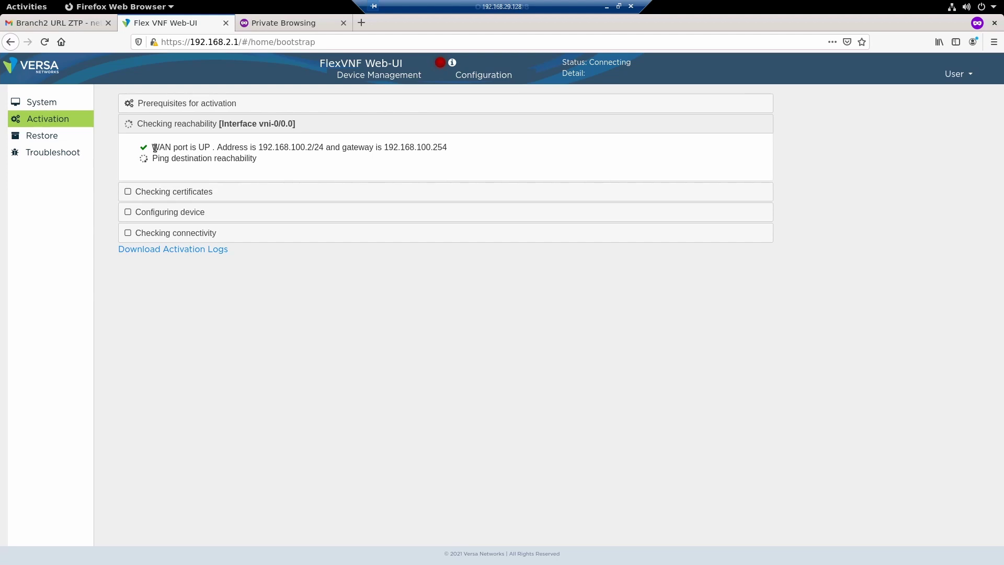
drag(152, 147, 223, 147)
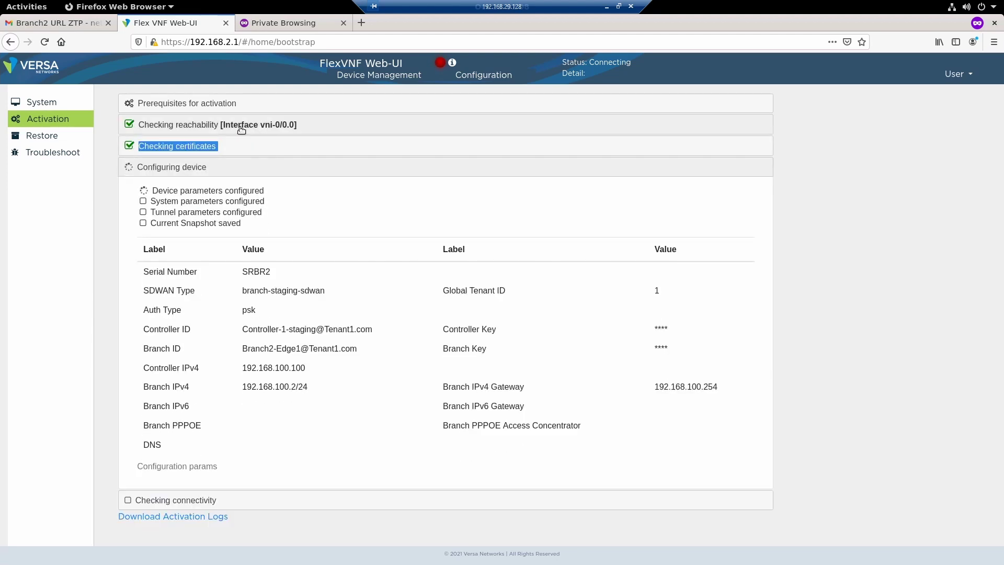
click(241, 128)
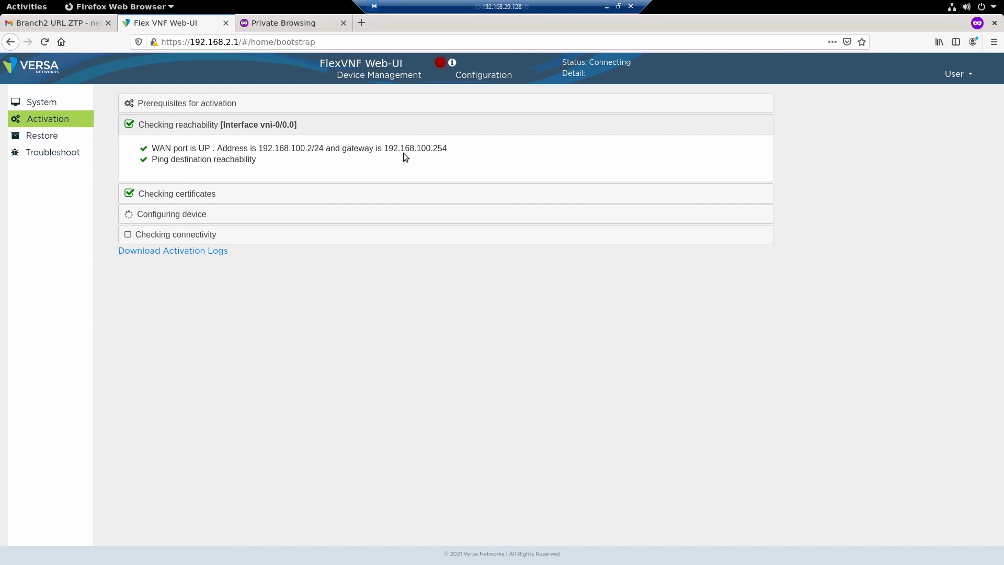
drag(450, 149, 389, 148)
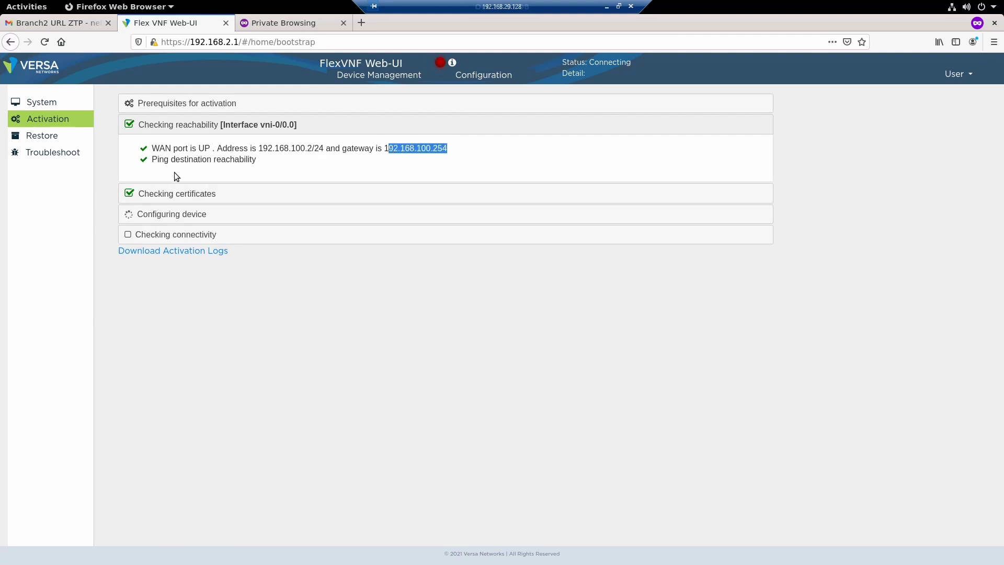
click(201, 195)
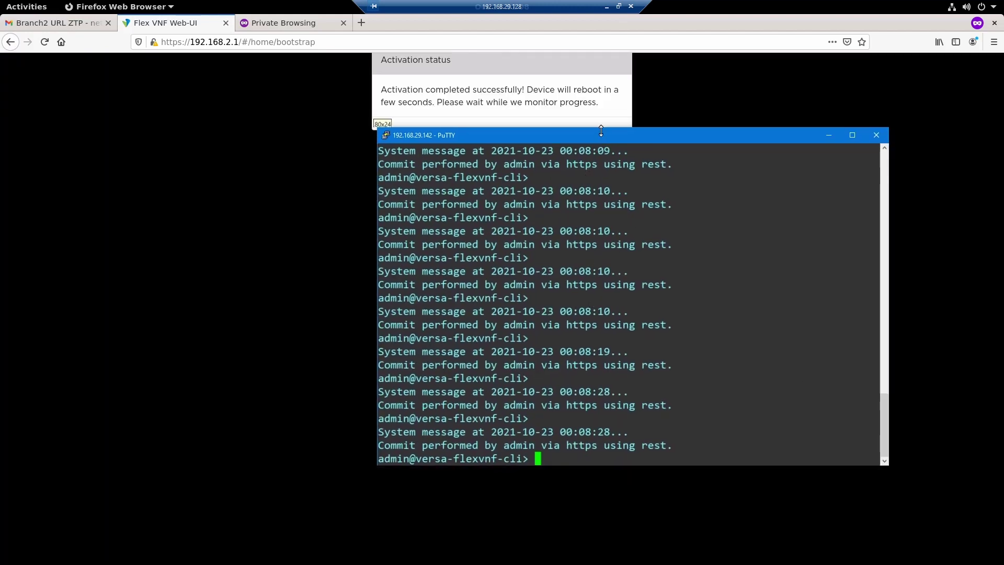
drag(601, 138, 496, 146)
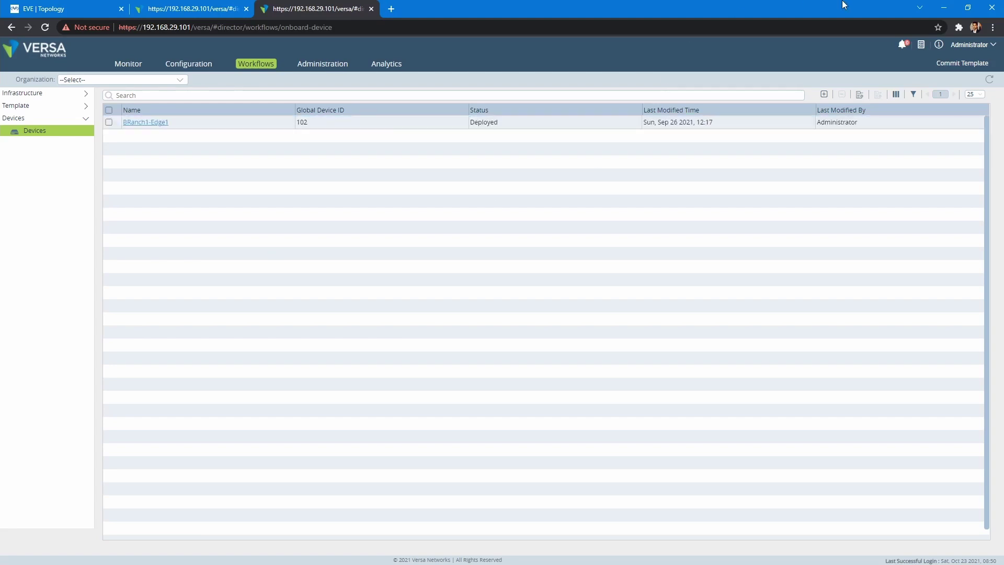
Review task 25's running messages in the recent tasks list, then close it
click(921, 45)
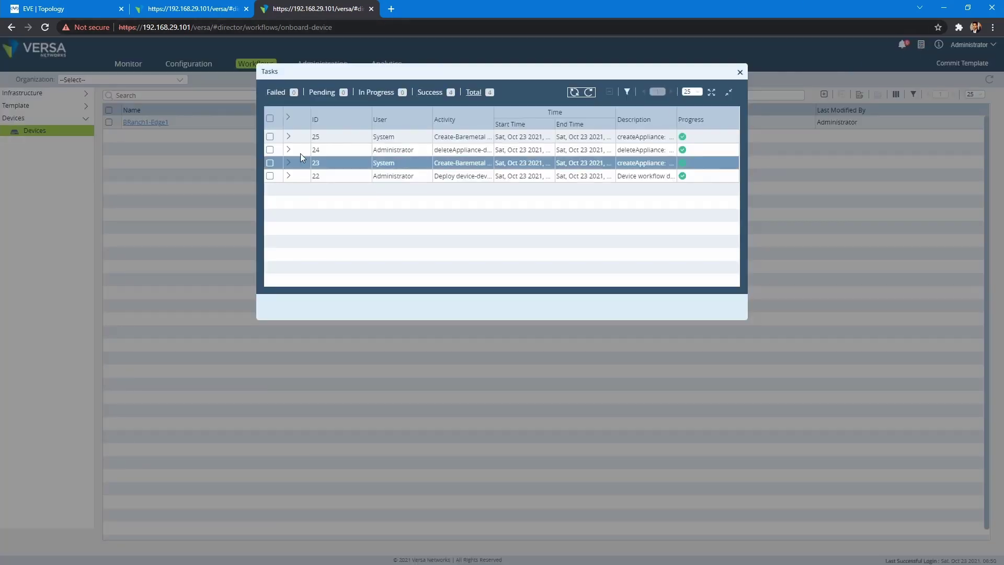
click(289, 137)
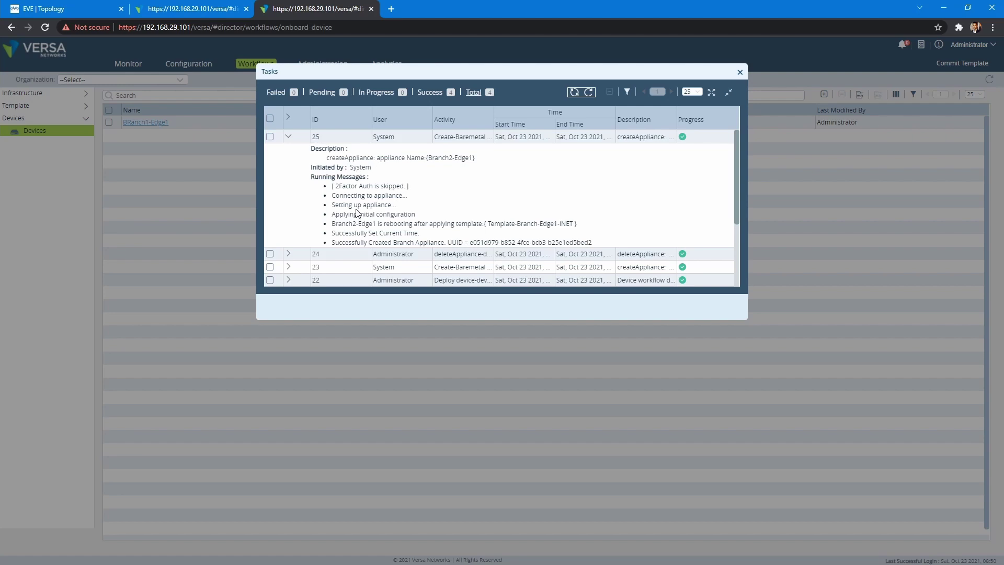
drag(337, 196, 600, 247)
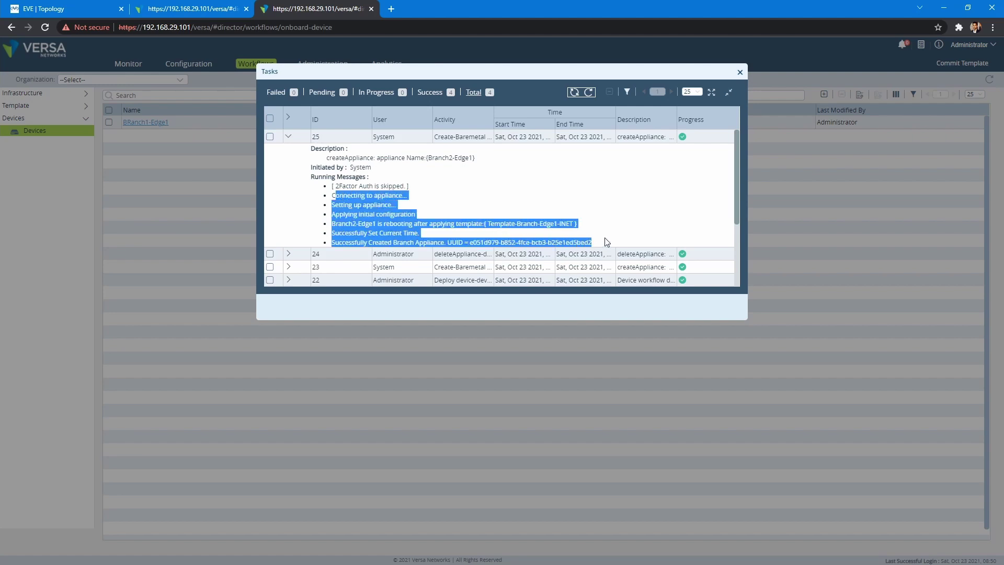
click(740, 73)
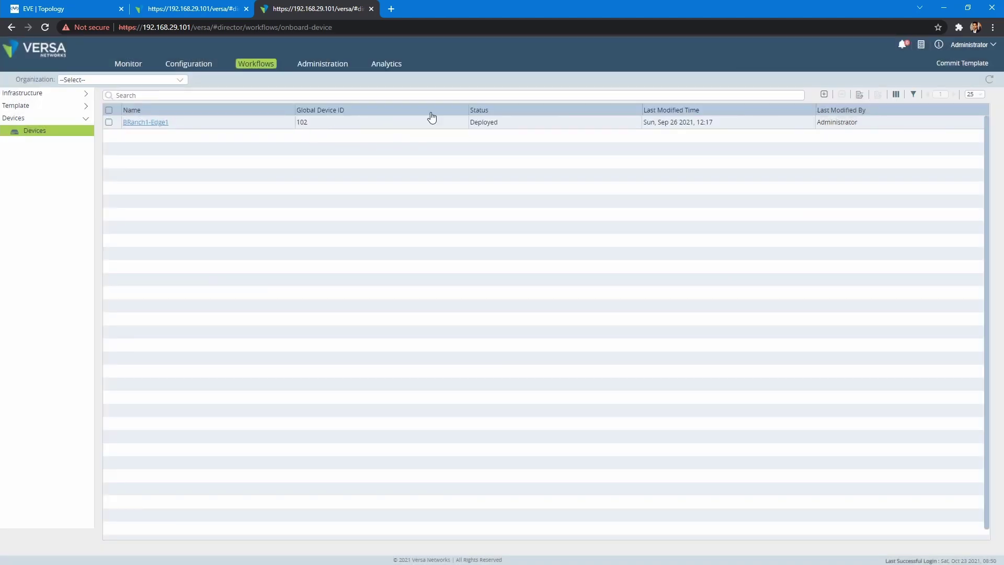
View the Tenant1 devices list showing Branch2-Edge1 at 172.16.0.130 synchronized and Up
click(307, 65)
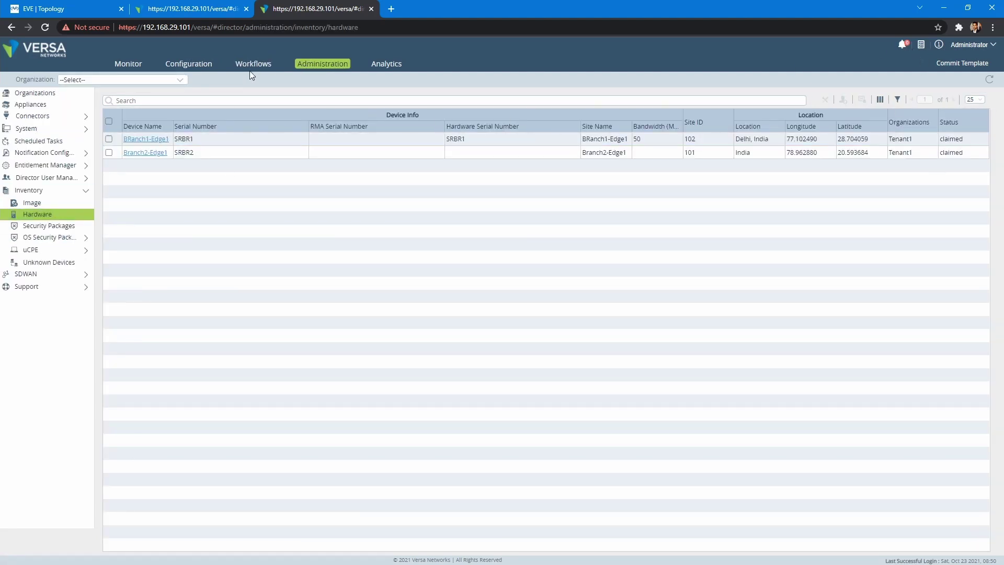
click(199, 72)
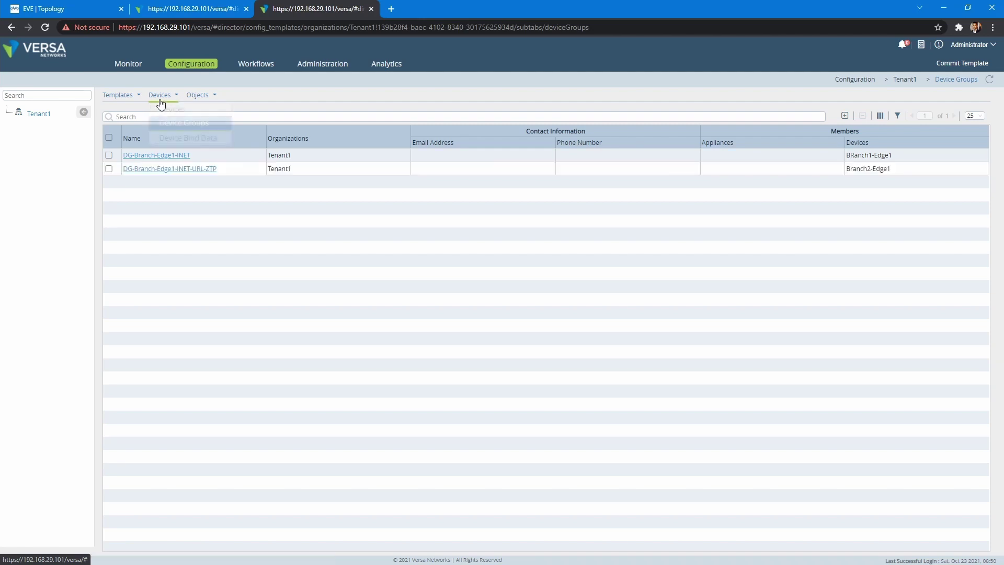
click(167, 109)
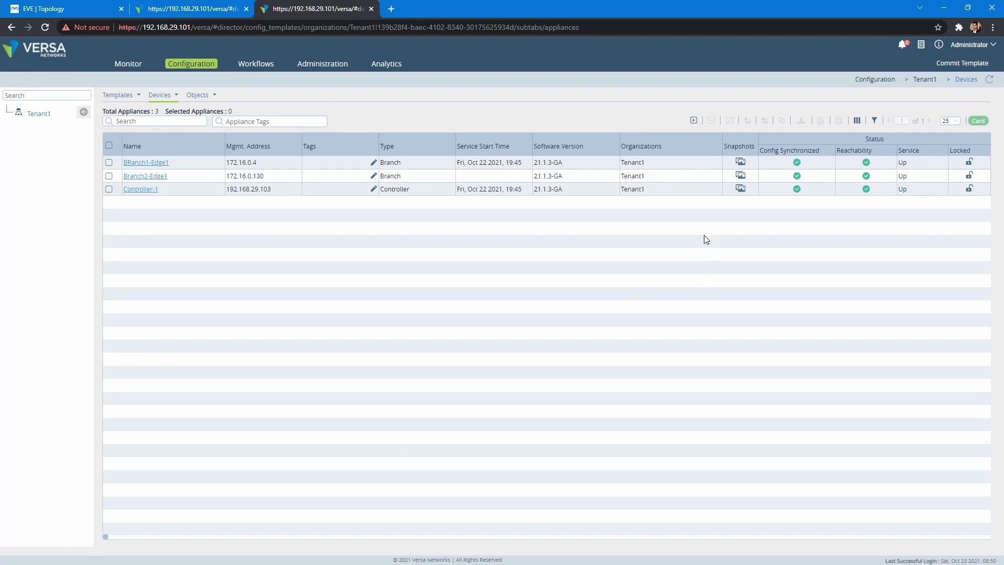
key(alt+Tab)
Restart the PuTTY session, log in as admin, and maximize the window
right_click(500, 139)
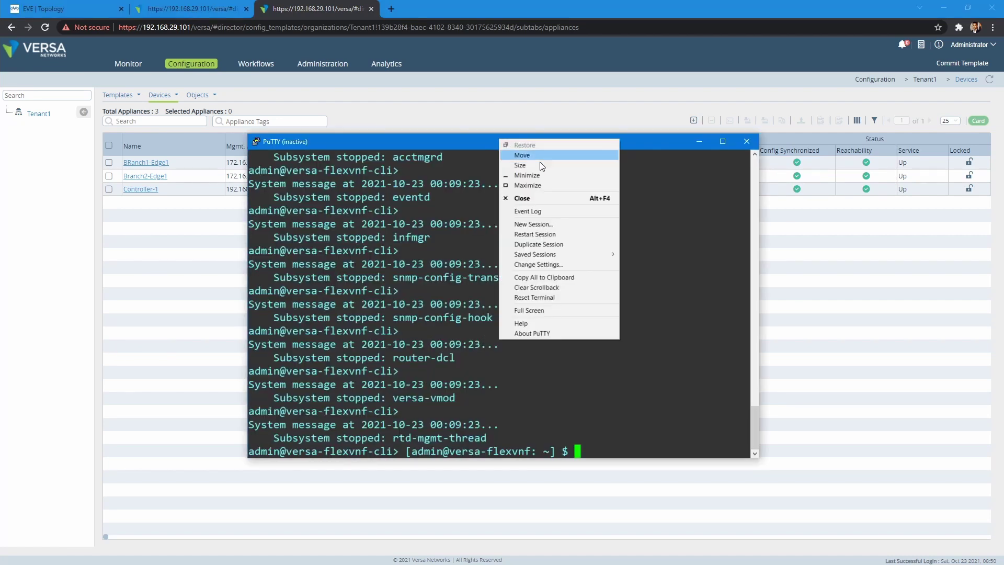
click(520, 236)
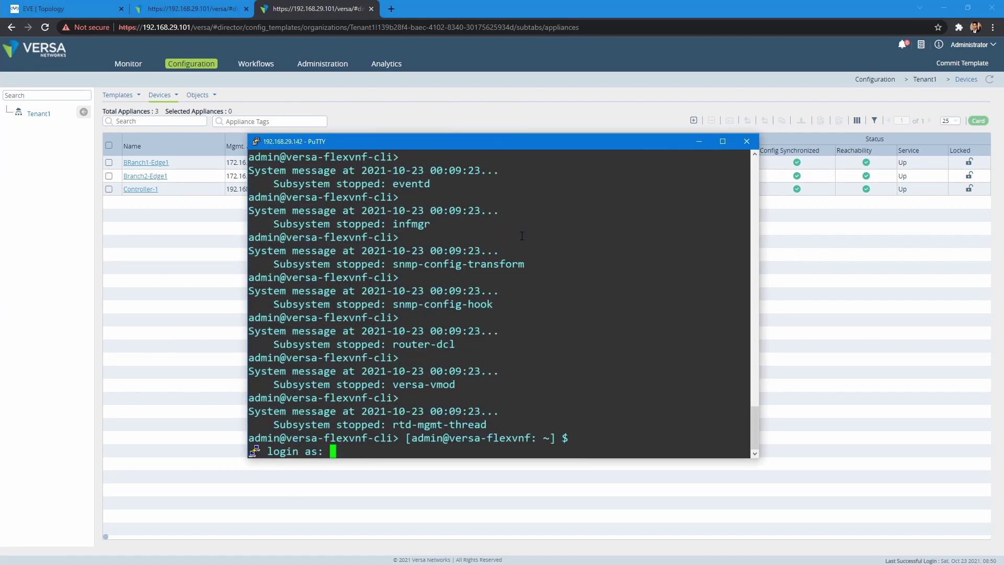
text(admin)
key(Return)
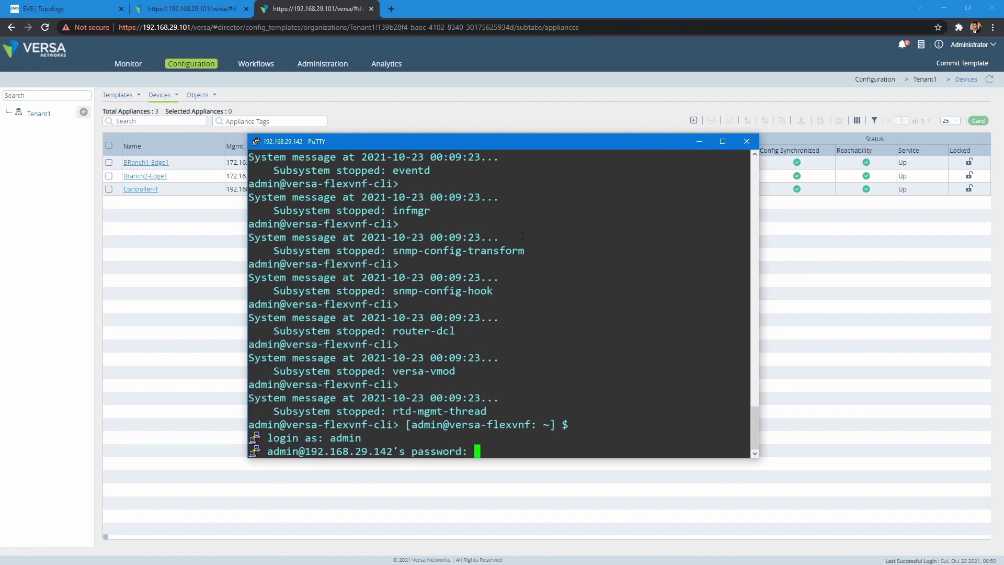
key(Return)
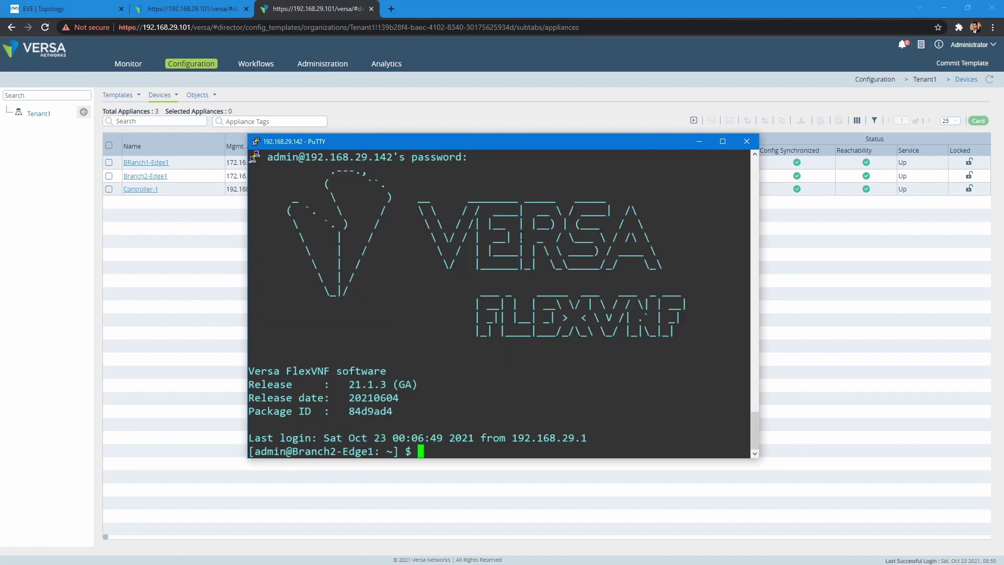
key(Return)
key(Return)
key(Return)
double_click(601, 134)
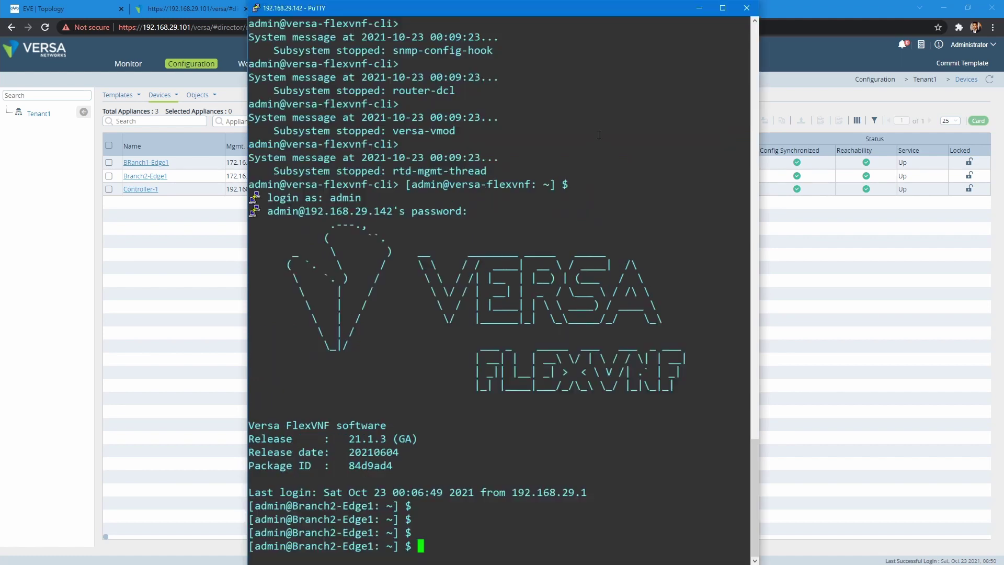
click(723, 8)
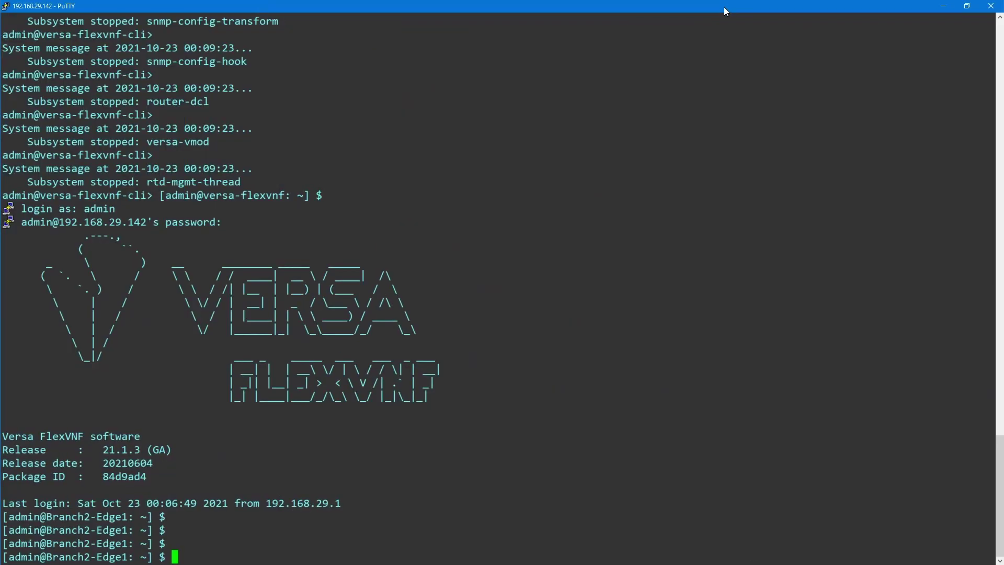
In the CLI, run show interfaces brief and show orgs org Tenant1 sd-wan sla-monitor status
text(cli)
key(Return)
text(show i)
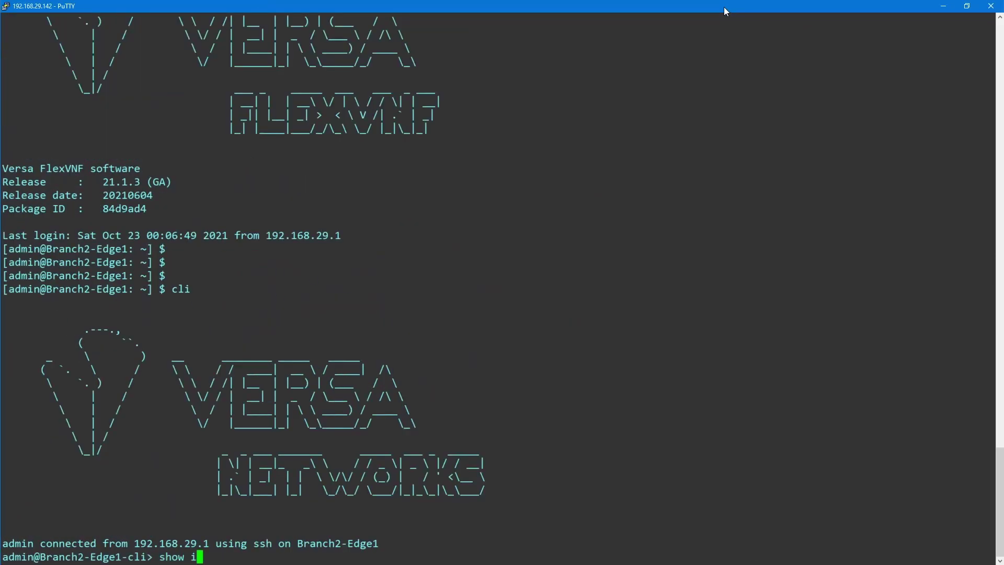
text(nterfaces brief)
key(Return)
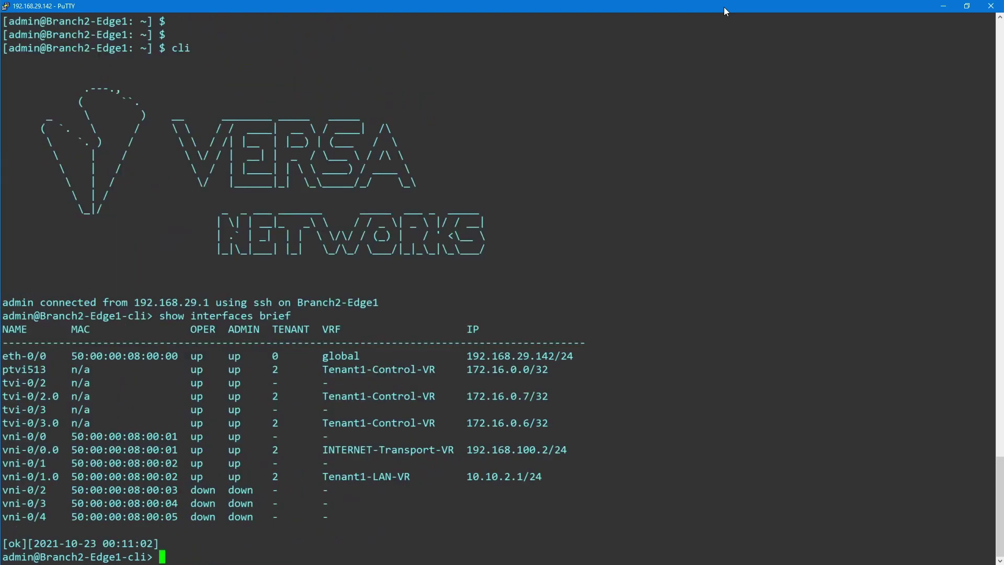
key(Return)
key(Return)
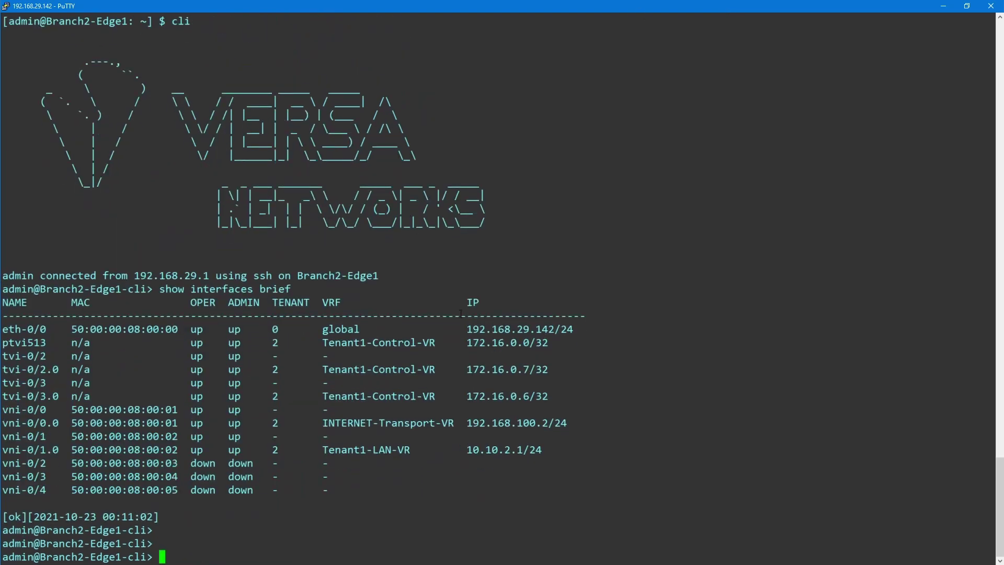
text(show orgs org Tenant1 sd-wan sla-monitor status)
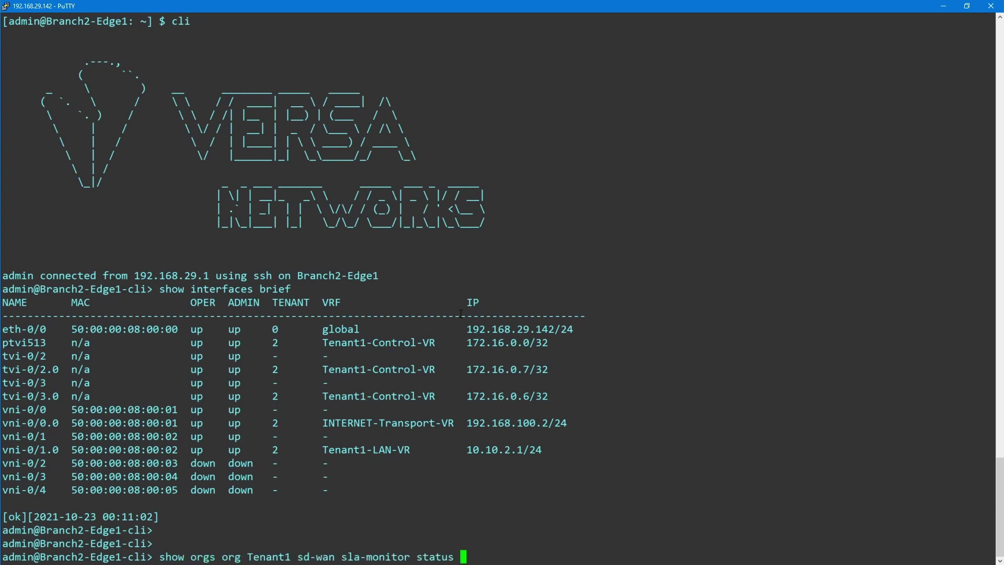
key(Return)
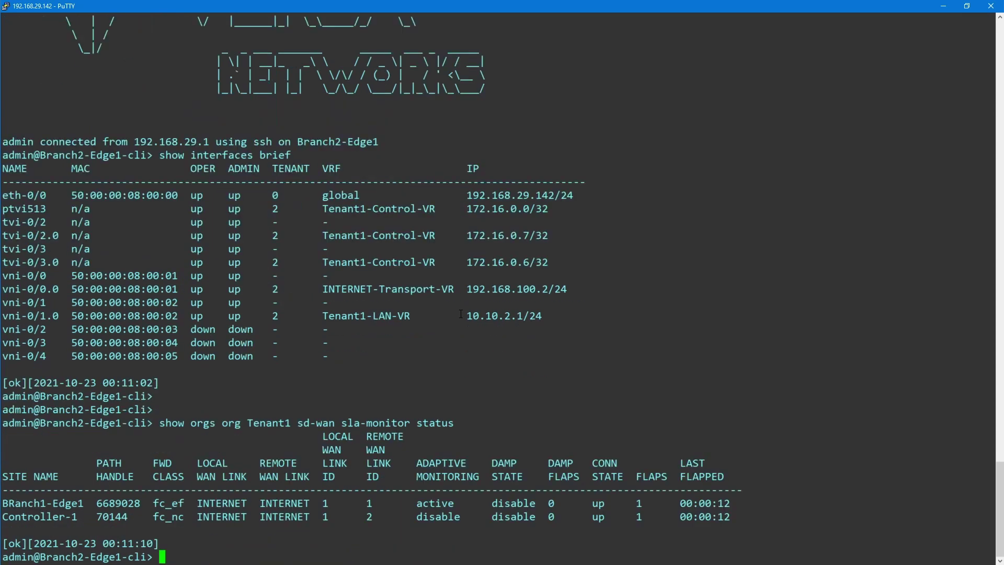
text(sho)
Run show interfaces dynamic-tunnels, listing tunnels to Controller-1 and BRanch1-Edge1
double_click(29, 504)
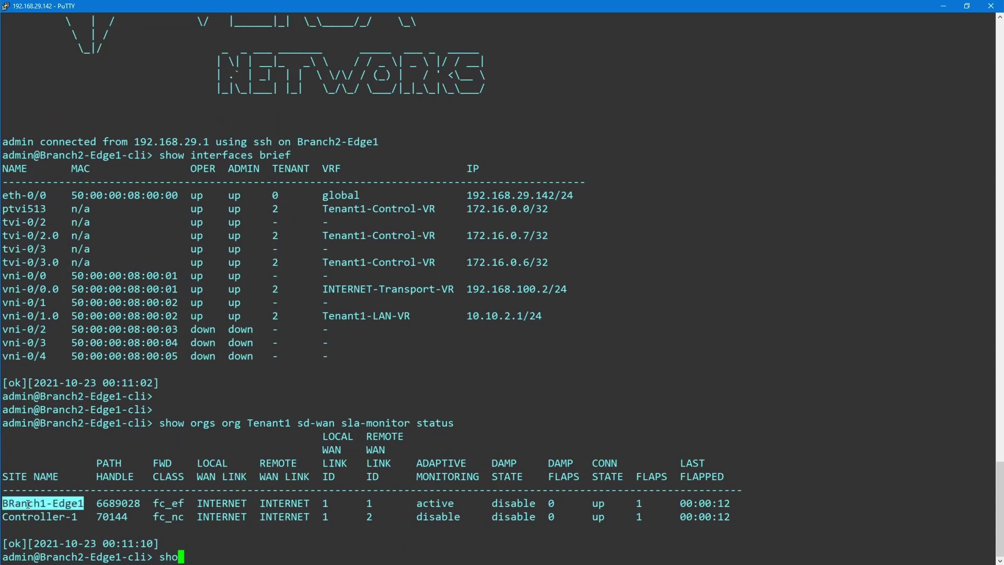
click(17, 503)
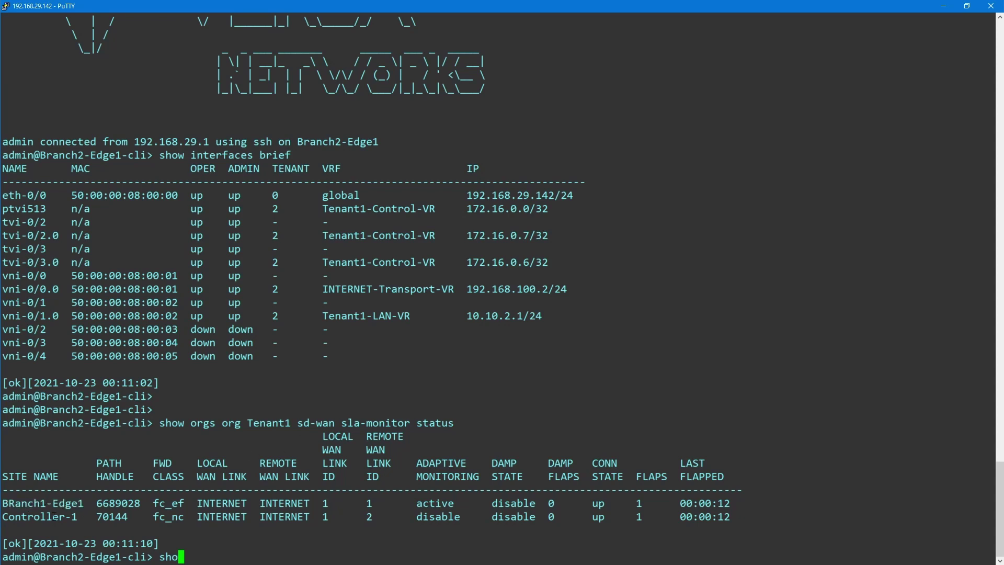
double_click(177, 425)
text(show)
key(BackSpace)
key(BackSpace)
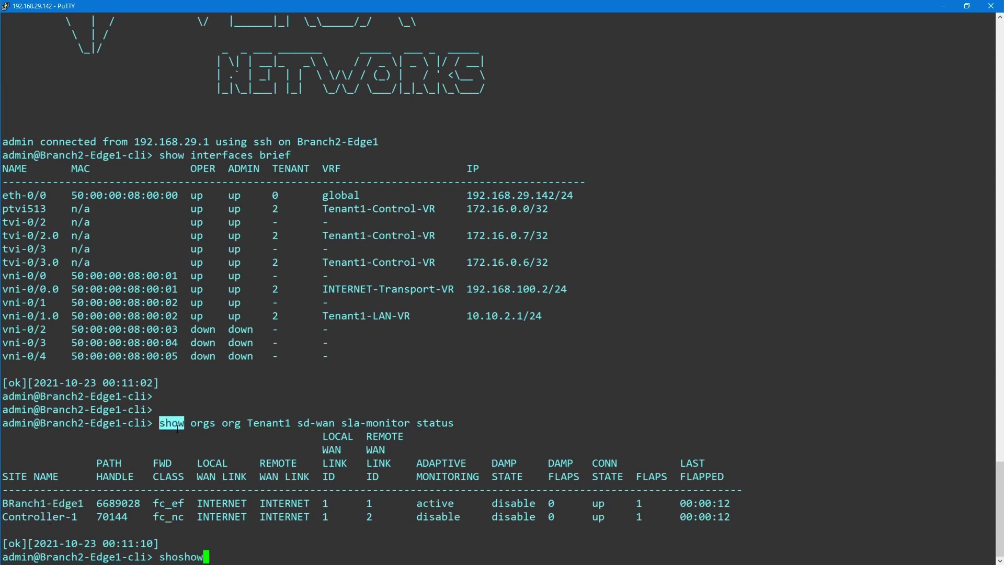
key(BackSpace)
key(BackSpace)
text(w interfaces y)
key(Return)
key(Return)
key(Up)
key(BackSpace)
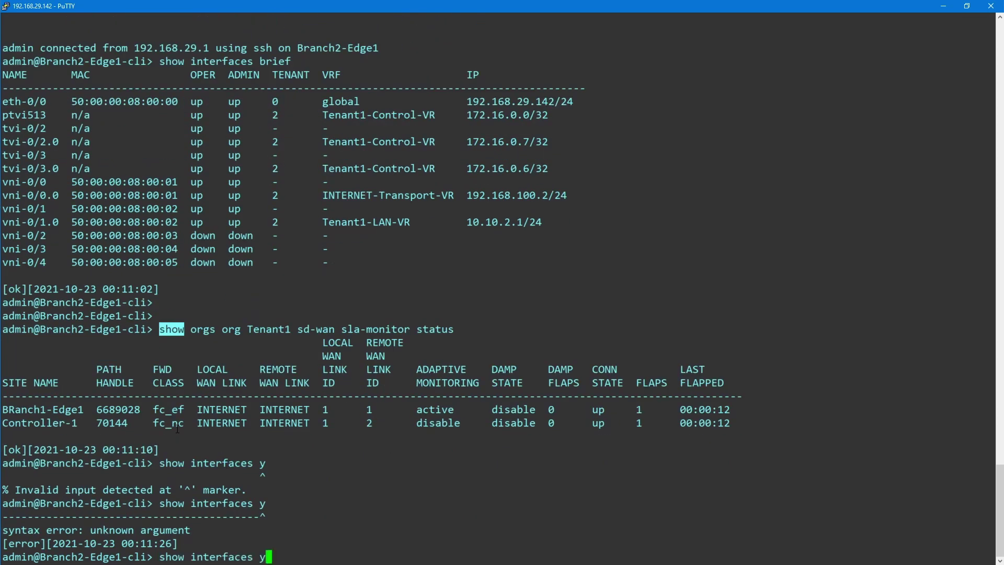
text(d)
key(Tab)
key(Return)
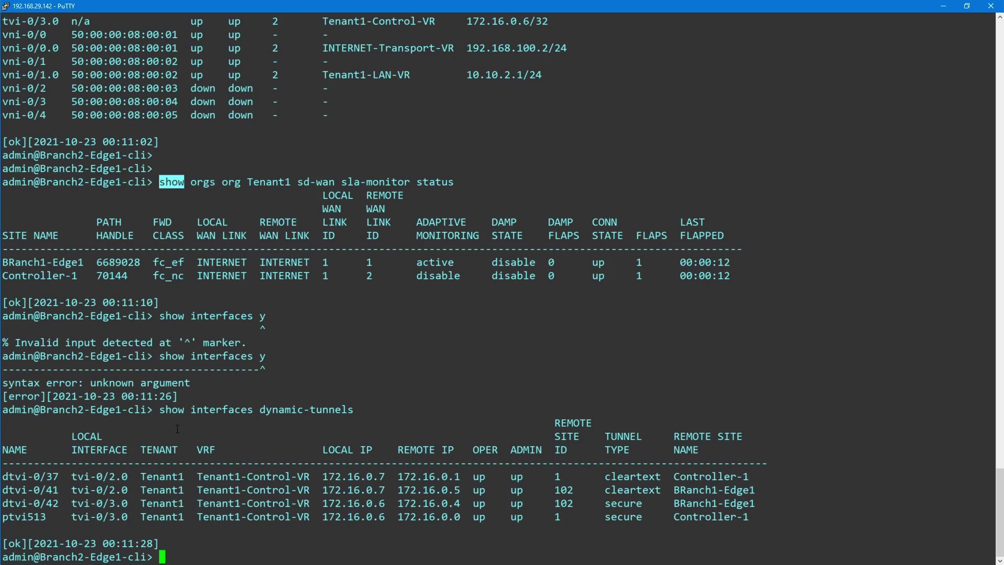
key(Return)
key(Return)
Show Tenant1's Controller-1-Profile IPsec security associations brief, revealing an aes-gcm SA to 172.16.0.1
text(show org)
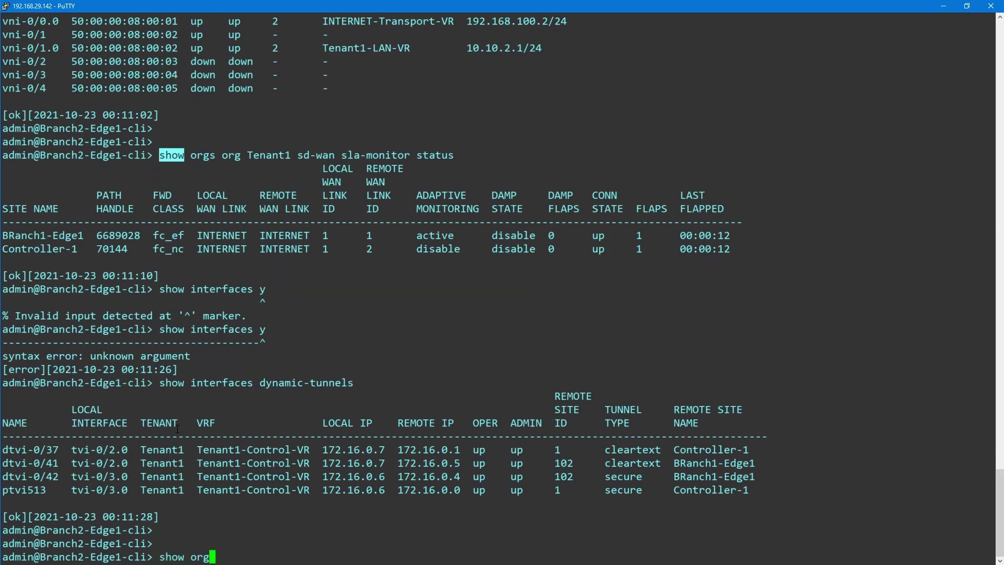
text(s org-ser)
key(Tab)
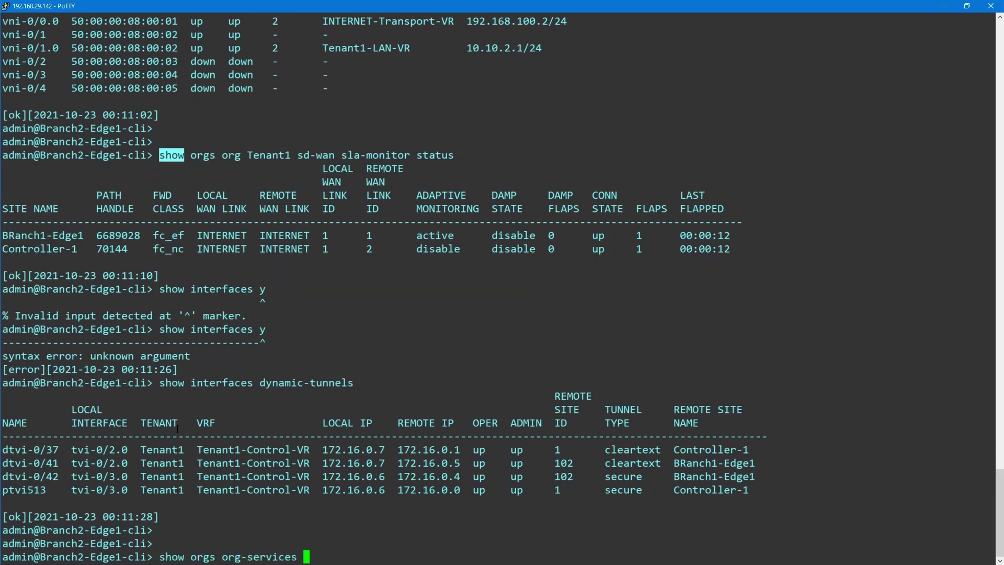
key(Tab)
text(ipsec v)
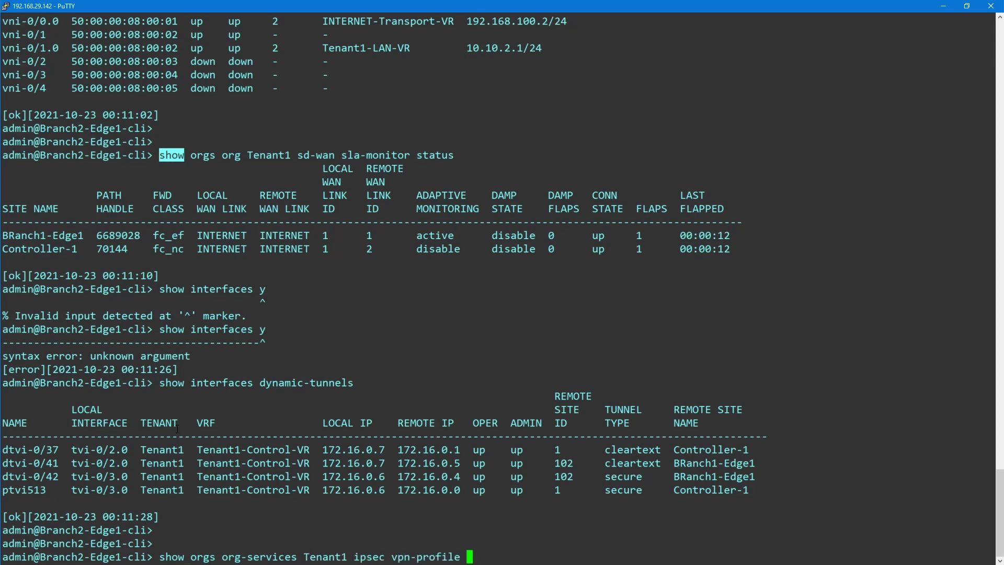
text(Controller-1-Profile security-associations )
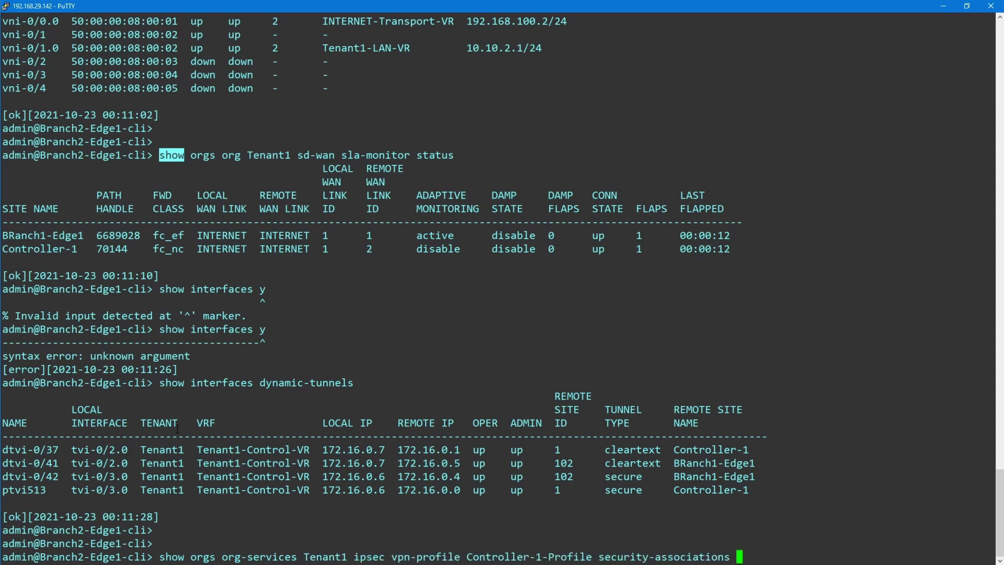
text(brief)
key(Return)
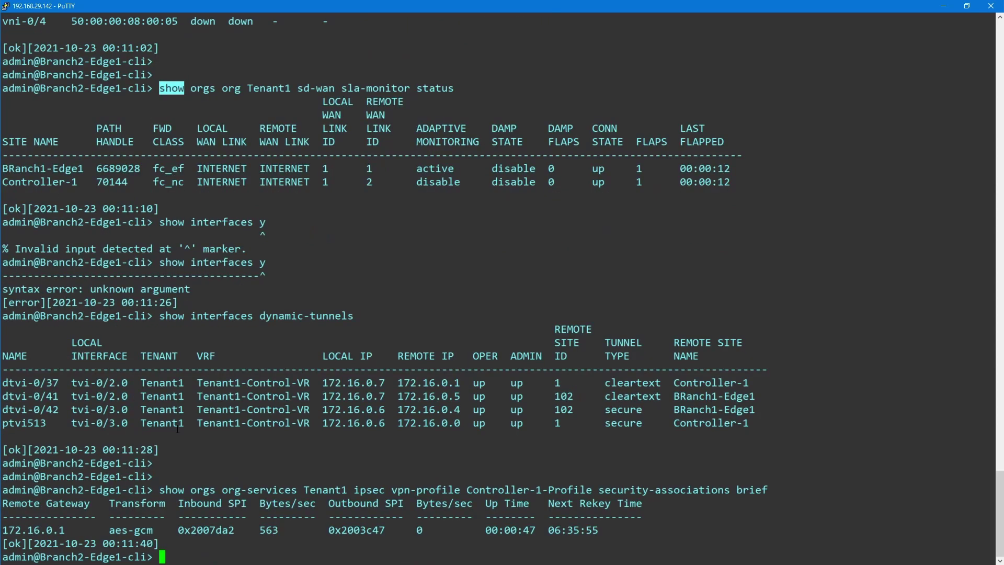
click(459, 490)
key(Return)
key(Return)
key(Return)
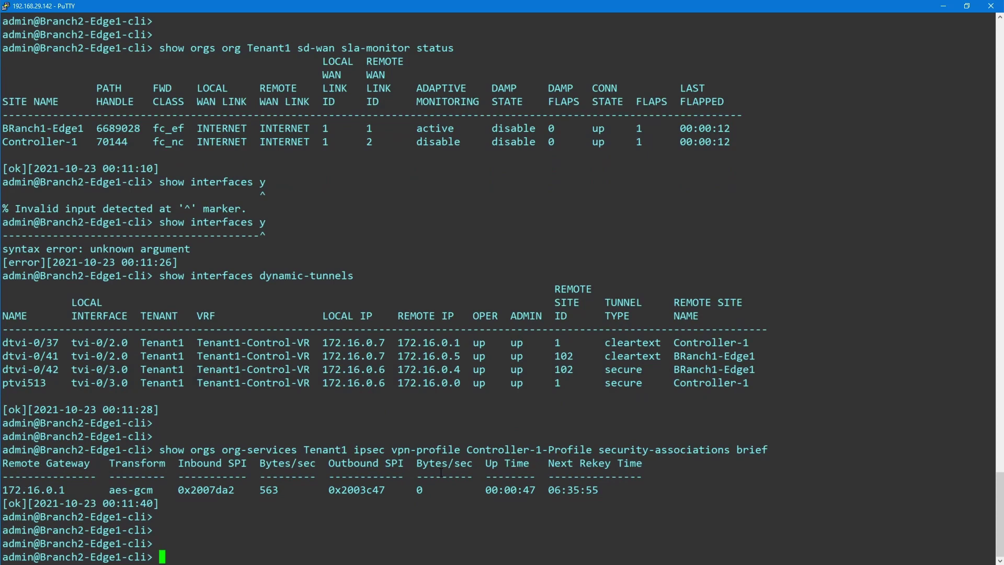